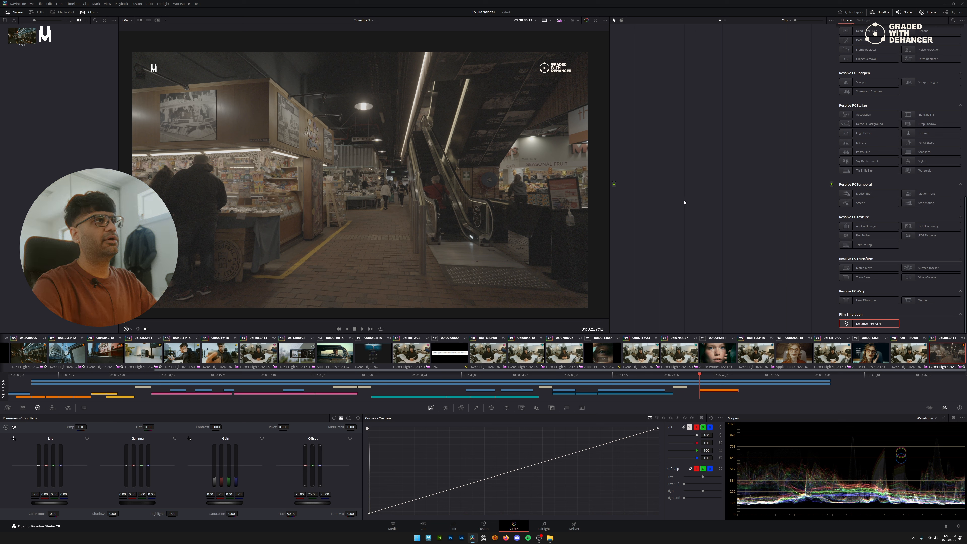
- Add two serial nodes to the clip's node graph and space them apart horizontally
key(alt+s)
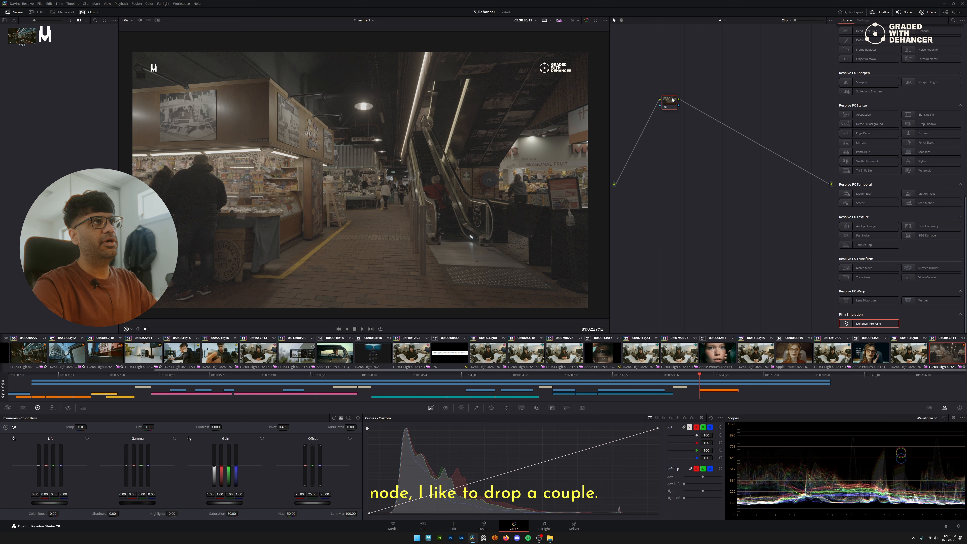
key(alt+s)
drag(696, 137, 640, 140)
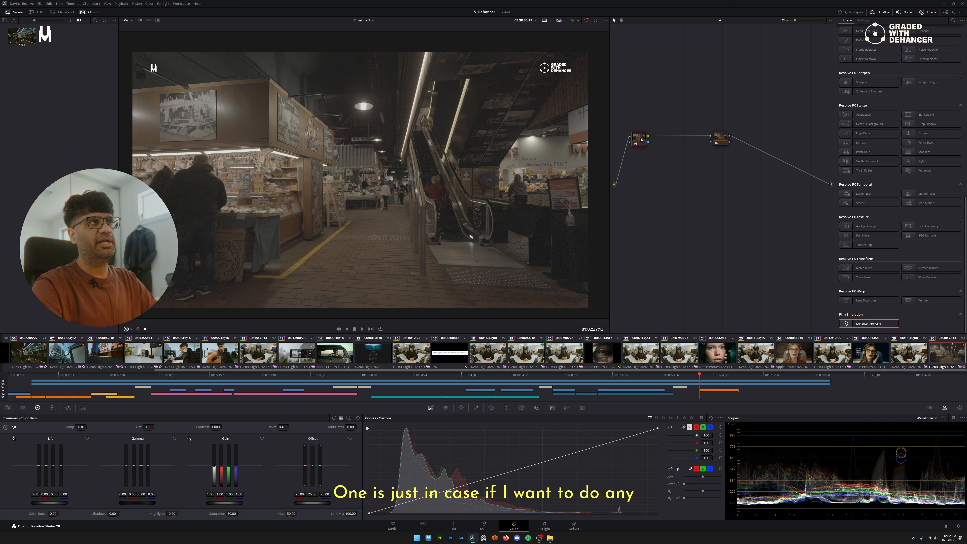
drag(639, 137, 640, 138)
drag(725, 137, 729, 137)
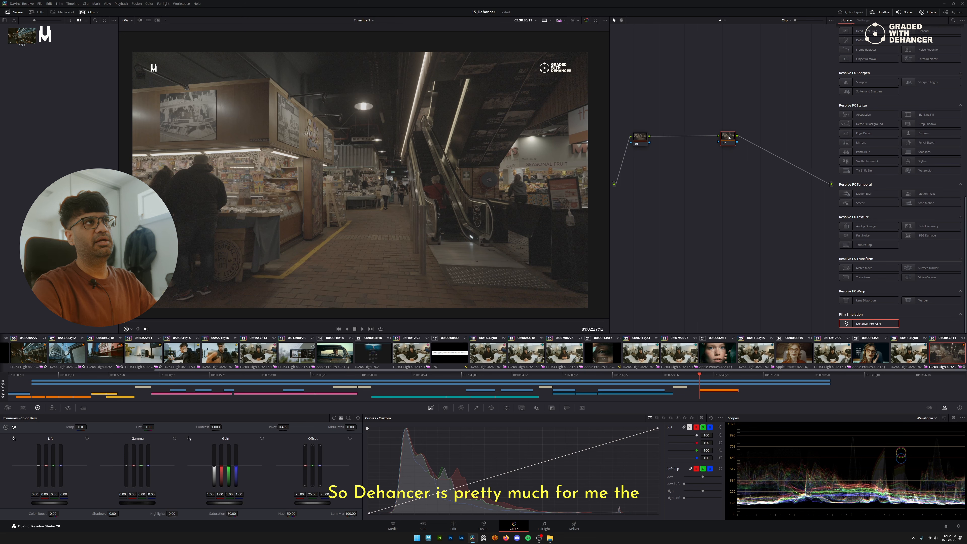
- Label the second node Dehancer
right_click(729, 138)
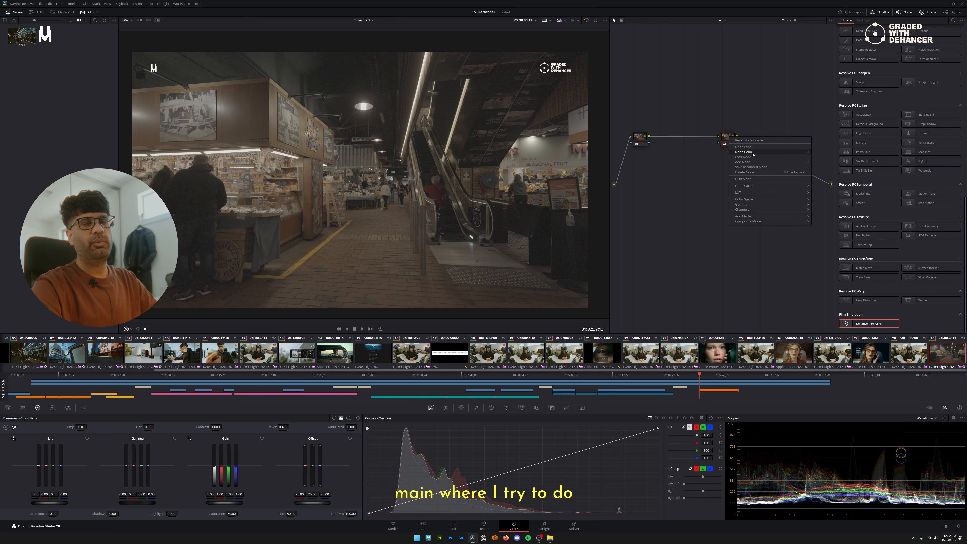
mouse_move(753, 154)
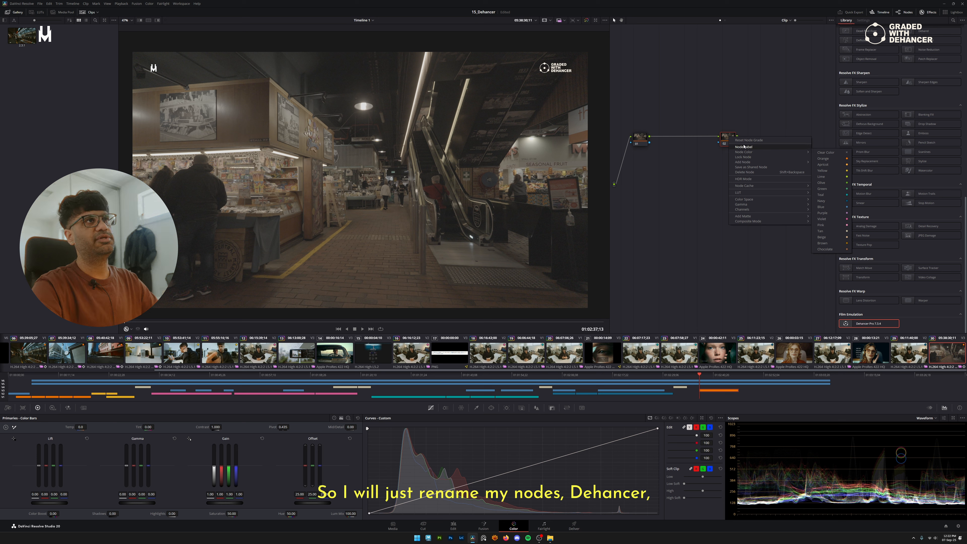
click(744, 147)
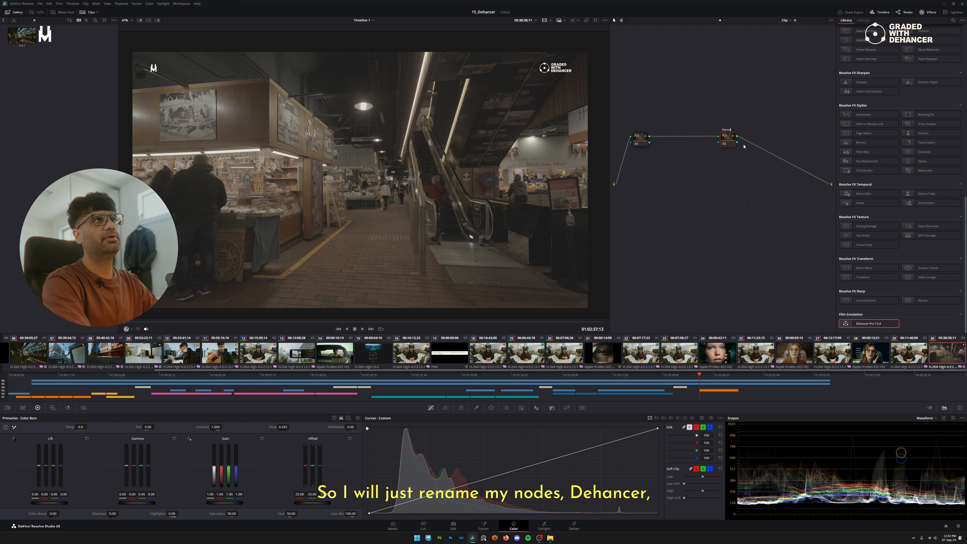
right_click(729, 135)
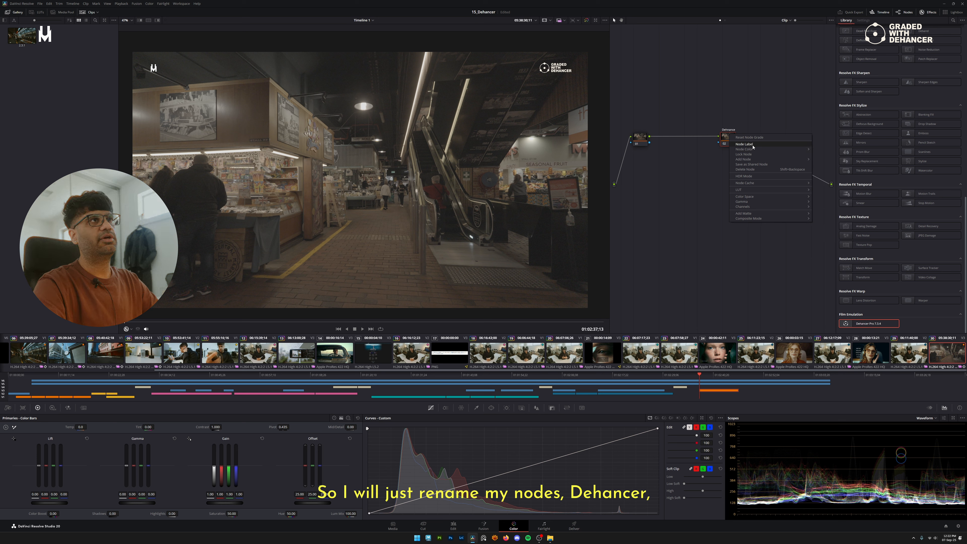
click(747, 146)
text(Deh)
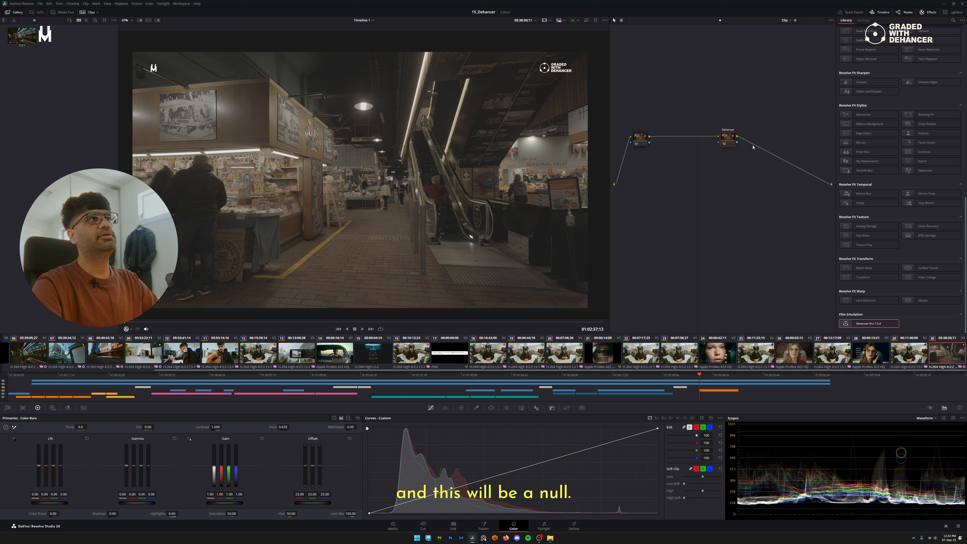
- Label the first node Null
right_click(647, 140)
click(659, 147)
text(Null)
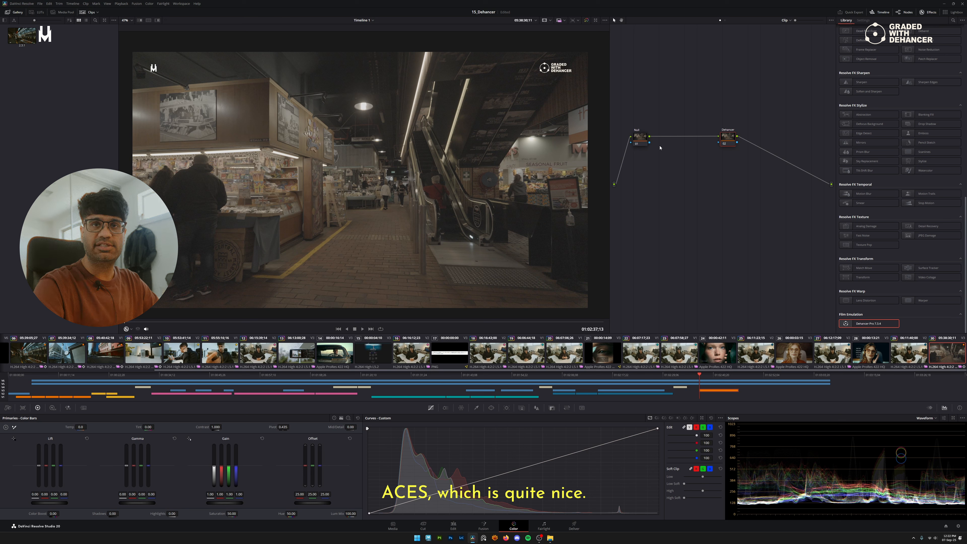
- Apply the Dehancer Pro effect to the Dehancer node
drag(731, 137, 730, 136)
drag(869, 324, 740, 130)
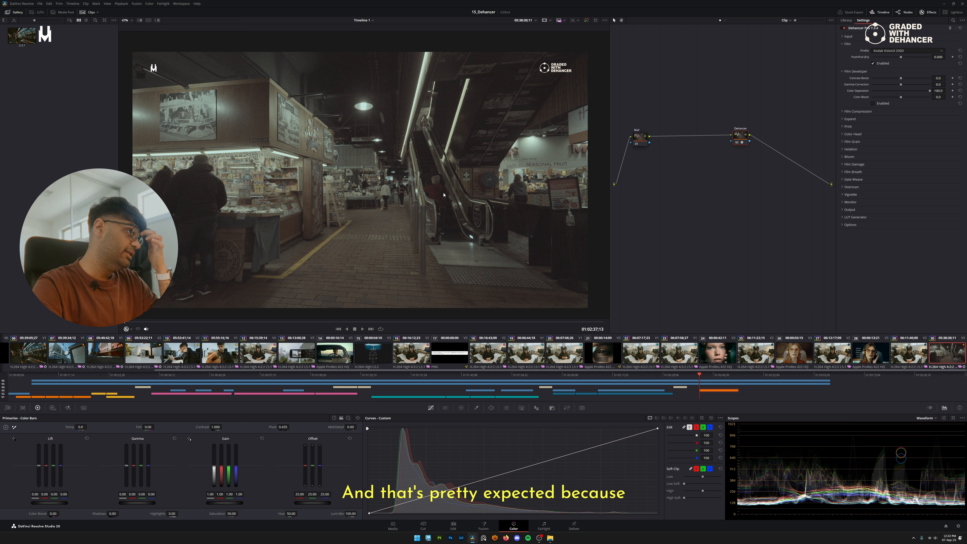
drag(740, 135, 740, 135)
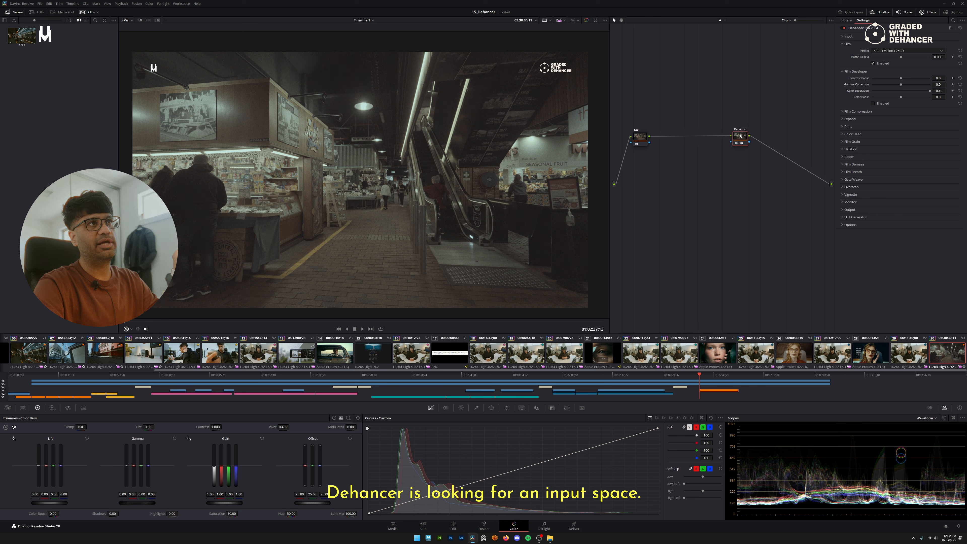
- Set the Dehancer input source to a chosen camera: vendor Sony, camera A6700, format S-Log3 S-Gamut3.Cine
scroll(768, 101, up, 1)
click(847, 44)
click(847, 36)
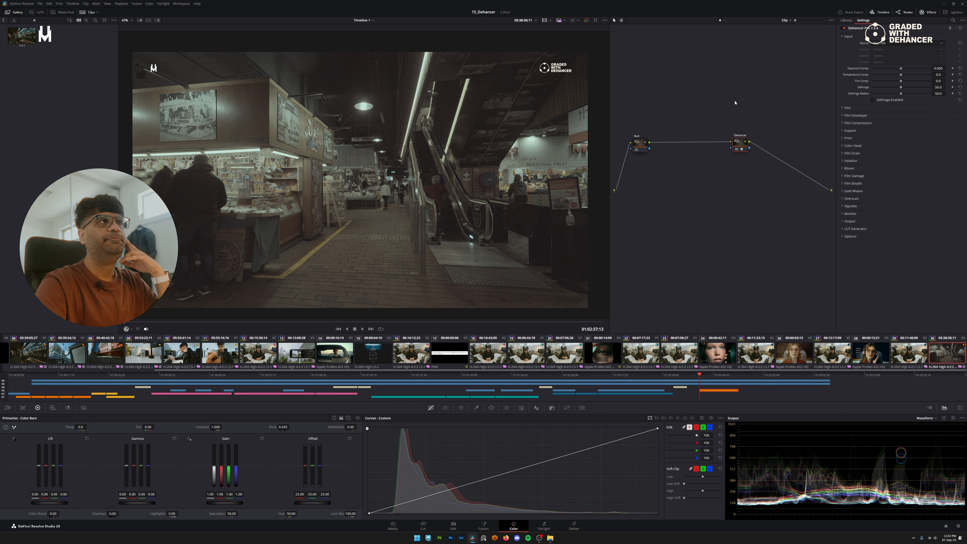
drag(694, 103, 624, 182)
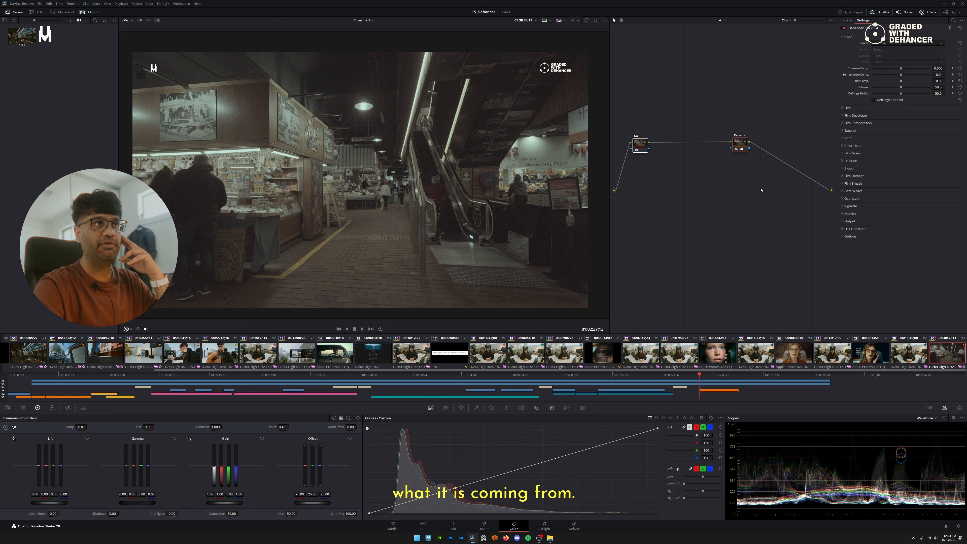
click(878, 43)
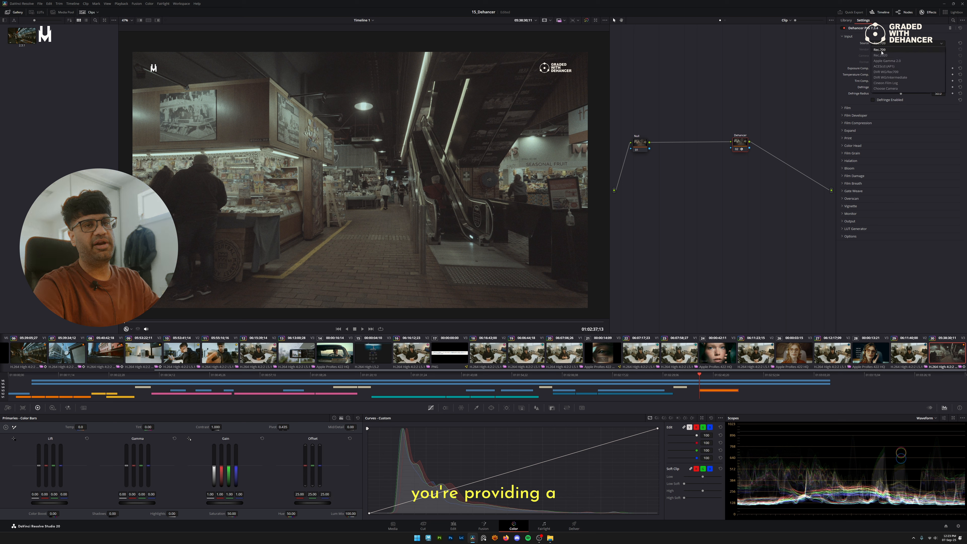
click(886, 89)
click(888, 49)
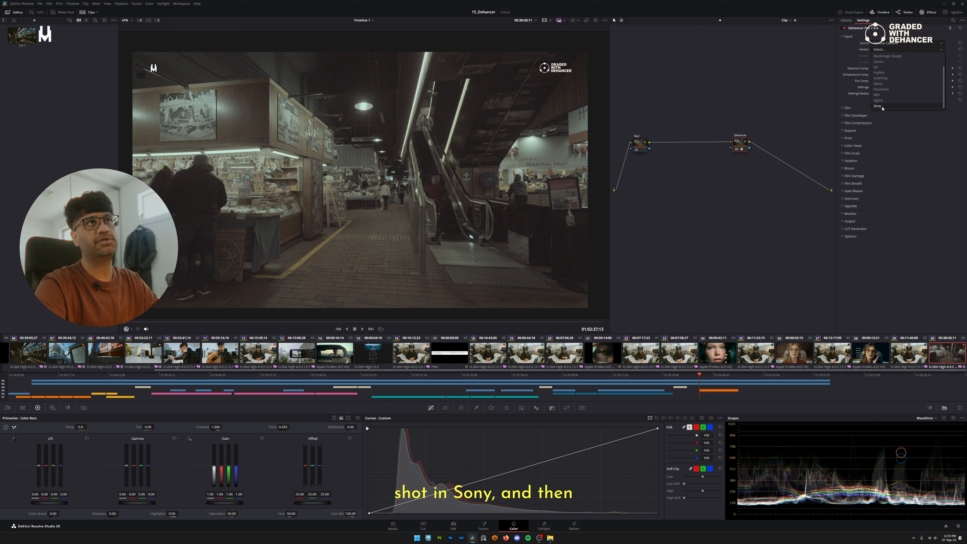
click(878, 106)
click(887, 55)
click(885, 91)
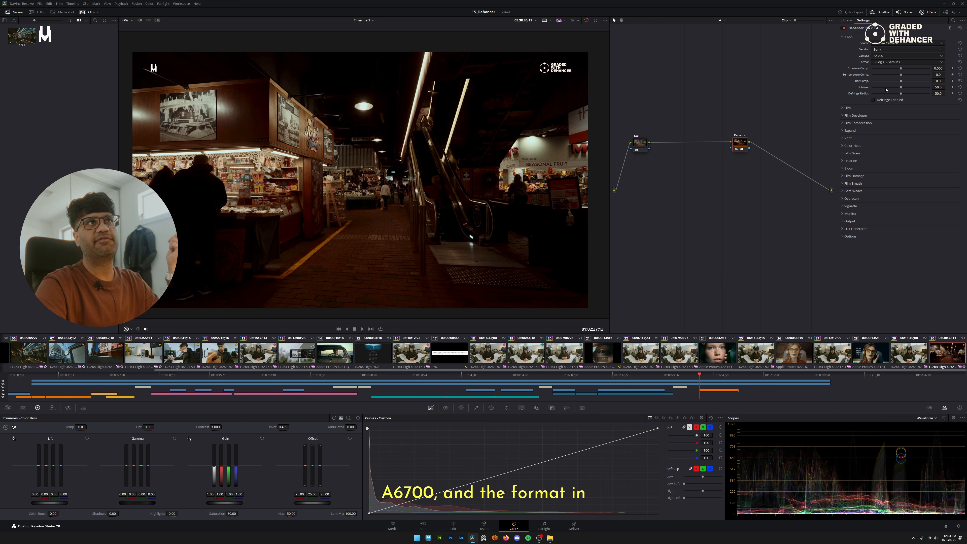
click(892, 62)
click(899, 80)
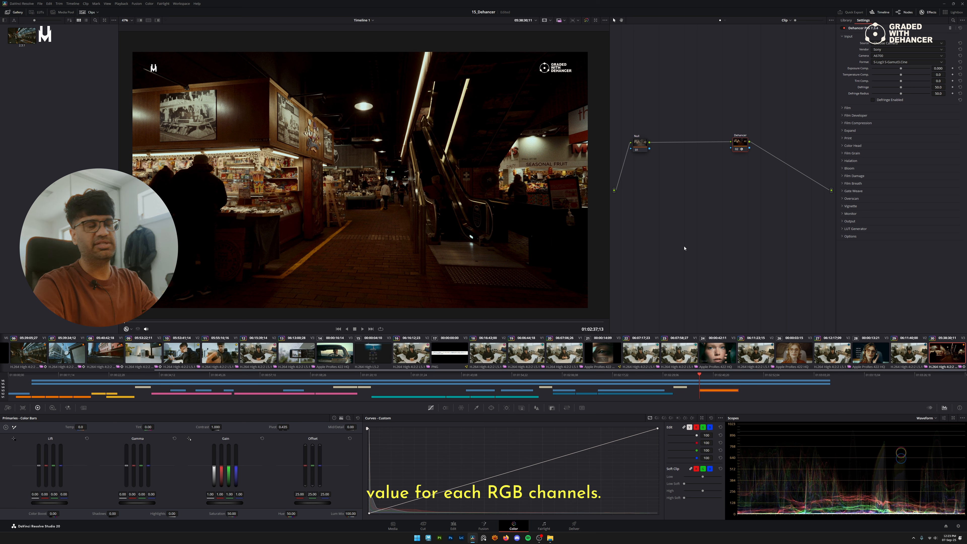
drag(742, 146, 720, 146)
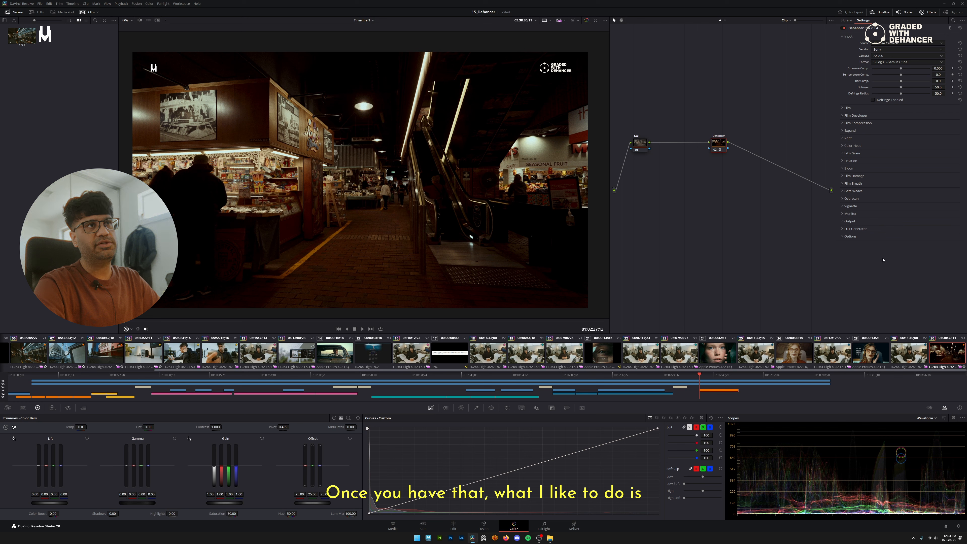
- Collapse all Dehancer setting groups at once and disable all of the effect's tools
click(847, 36)
click(847, 37)
click(847, 36)
alt+click(845, 37)
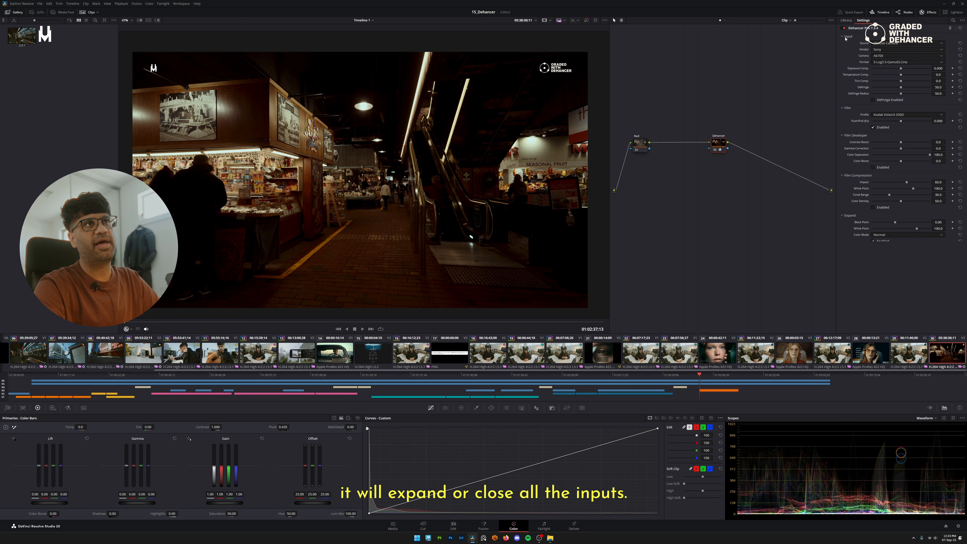
alt+click(845, 40)
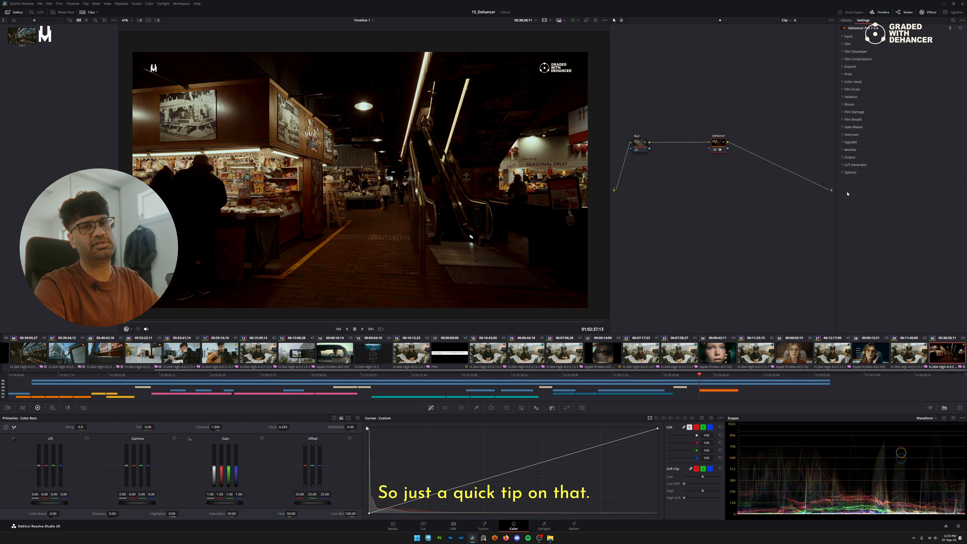
click(843, 173)
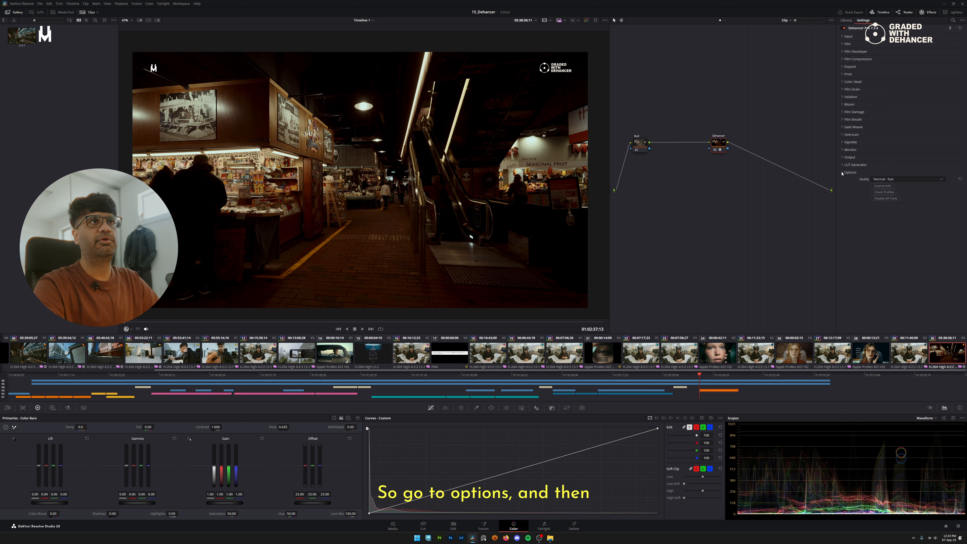
click(893, 198)
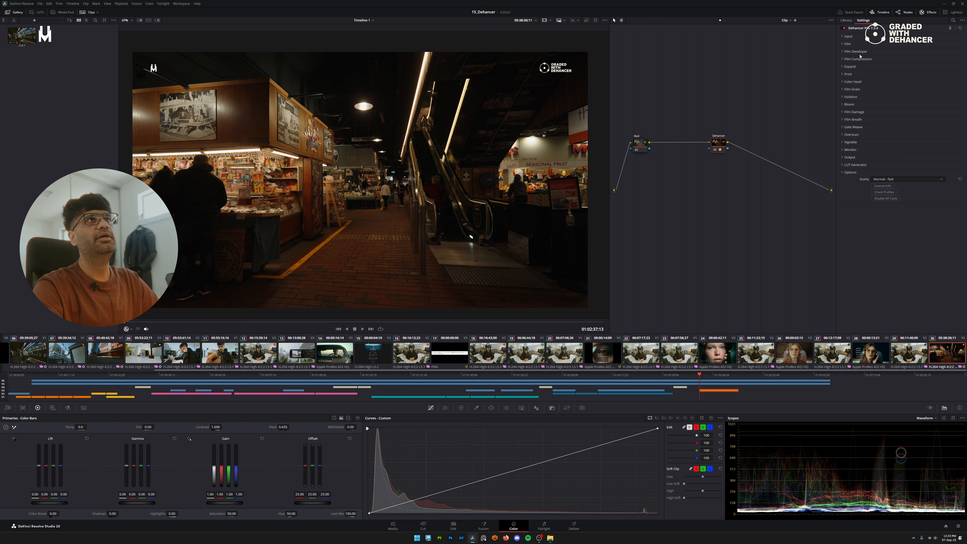
- Enable Dehancer's Film tool and set its profile to AGFA Chrome RSX II 200 (Exp. 2006)
click(851, 37)
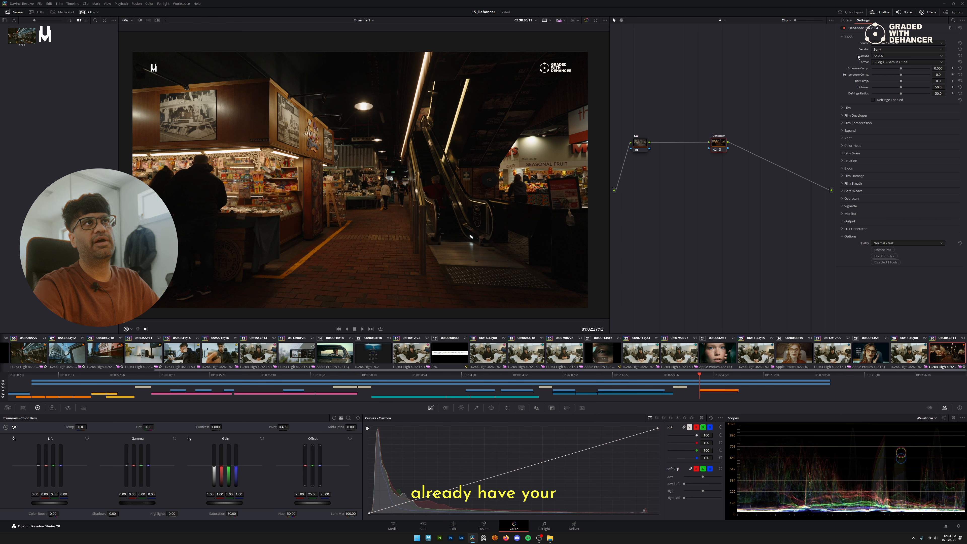
click(848, 36)
click(847, 44)
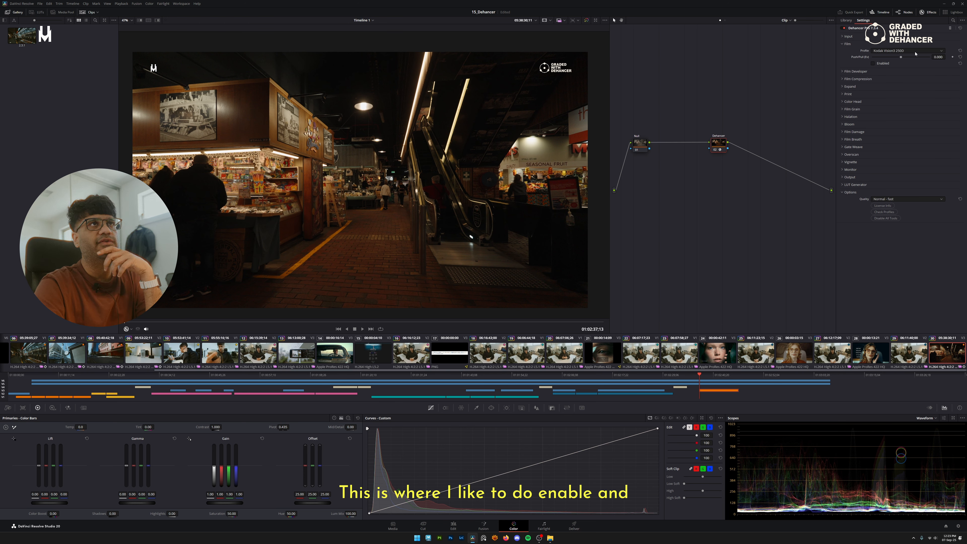
click(874, 64)
click(887, 50)
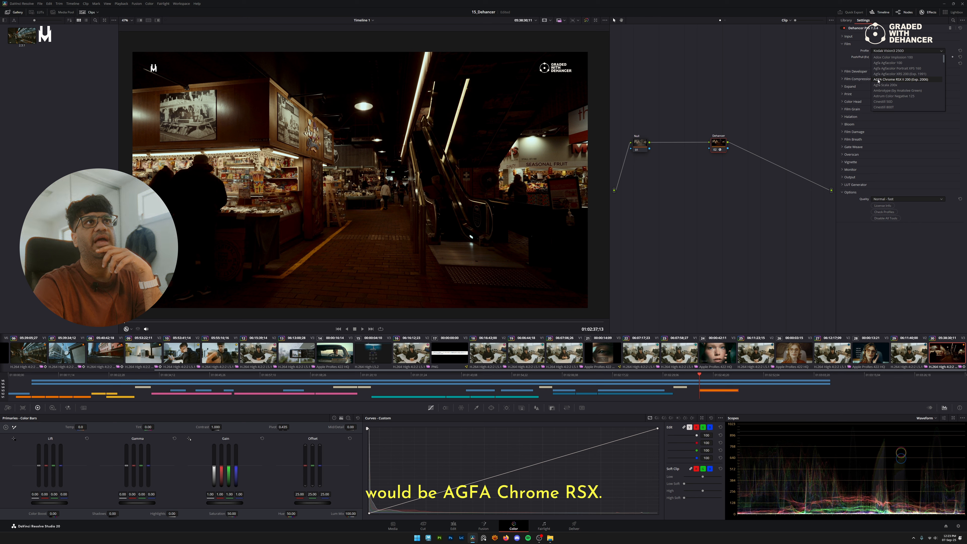
click(894, 81)
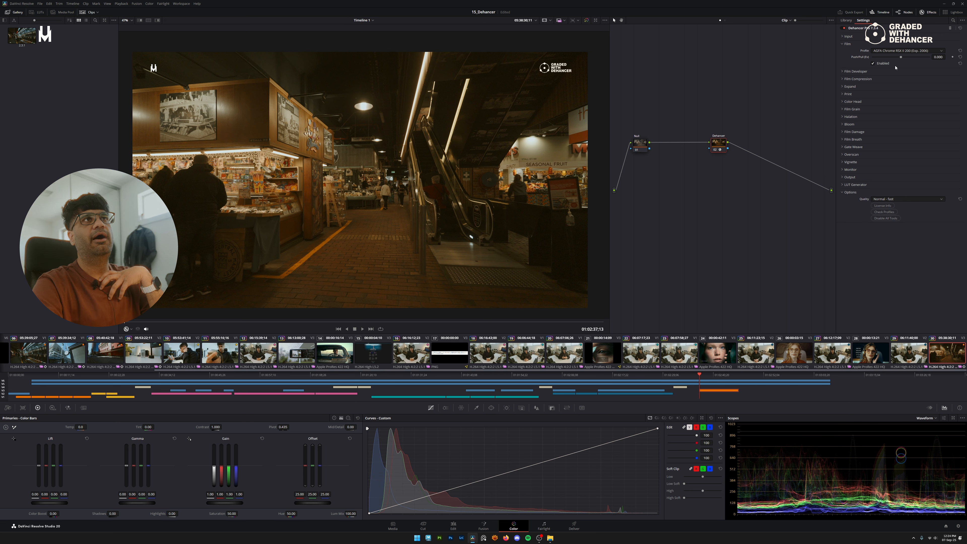
- Relabel the Null node as Temp
drag(641, 145, 646, 146)
right_click(646, 145)
click(663, 155)
text(Temp)
key(Return)
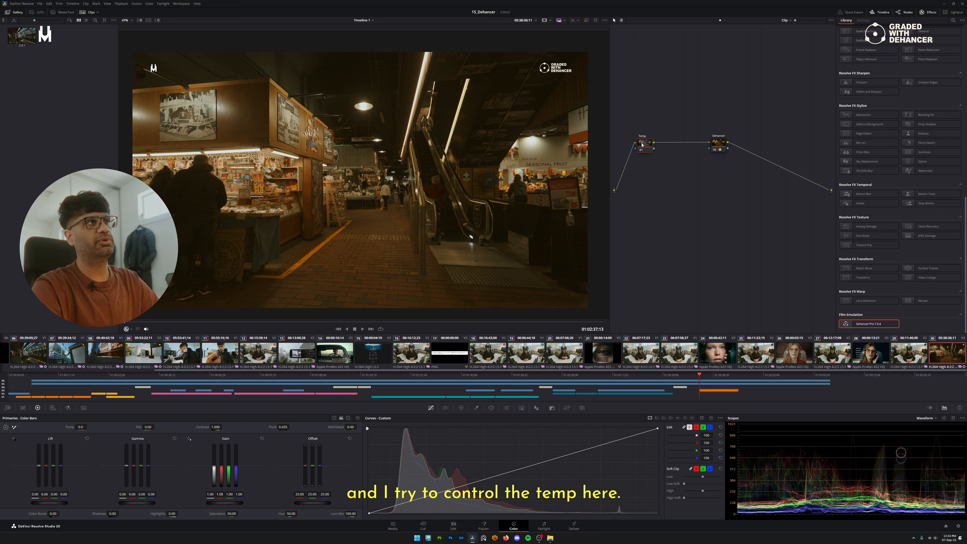
- Check Dehancer's input temperature compensation, but cool the image on the Temp node instead, with Temp at about -490
click(719, 144)
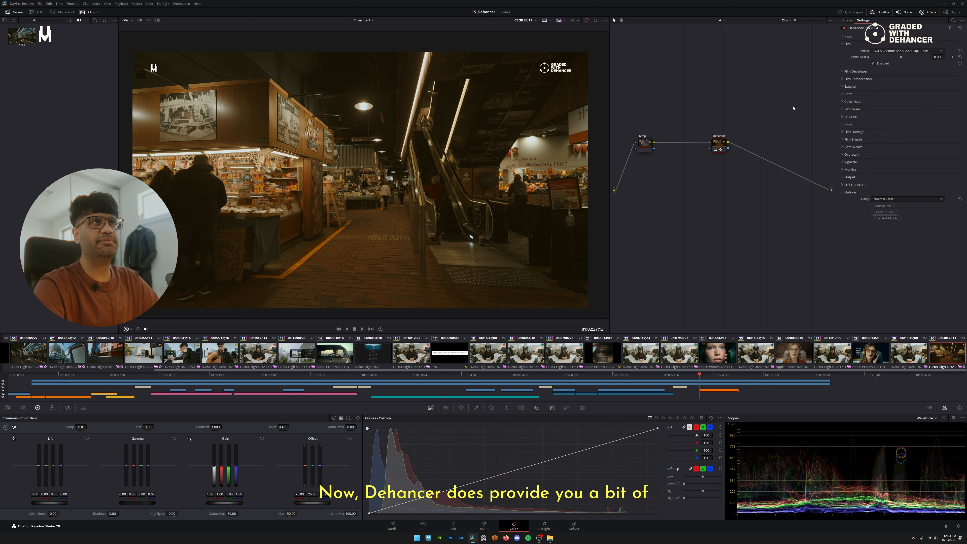
click(851, 36)
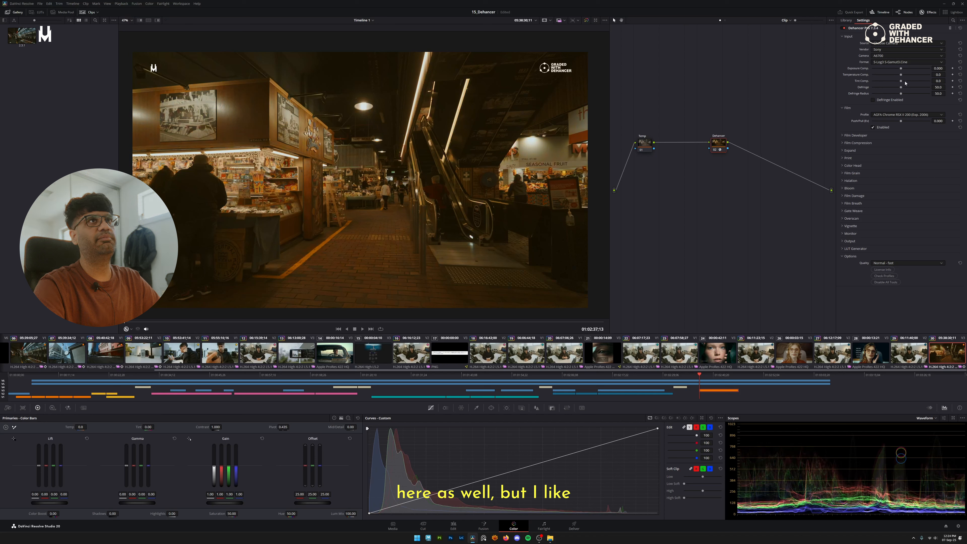
click(844, 37)
click(645, 143)
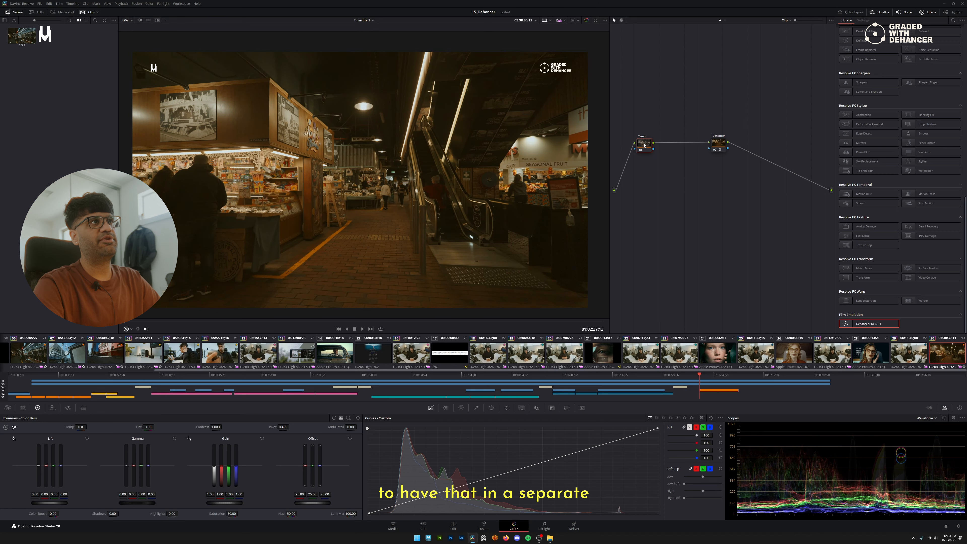
drag(66, 428, 38, 428)
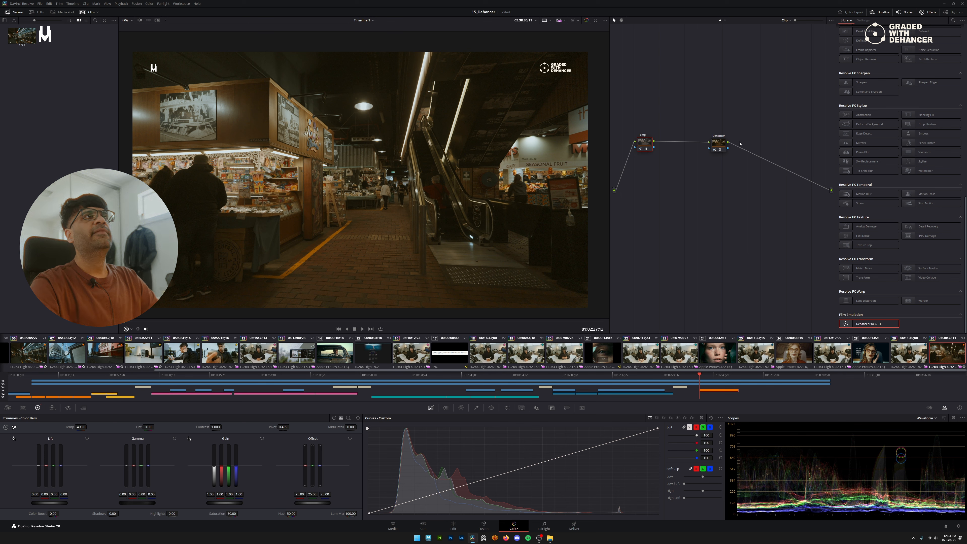
- Enable Film Developer on the Dehancer node, try a Color Boost of about 74 and reset it to 0
drag(716, 145, 724, 143)
click(861, 72)
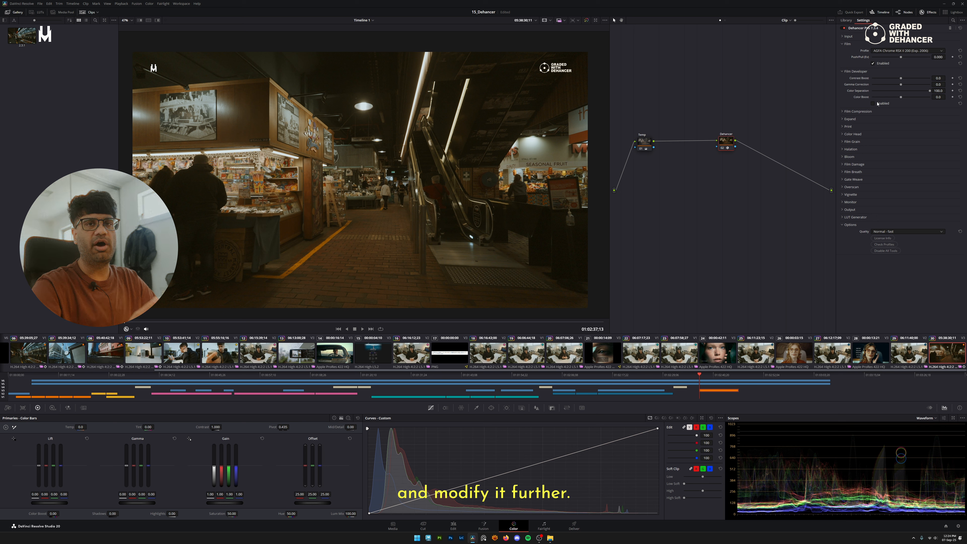
click(874, 104)
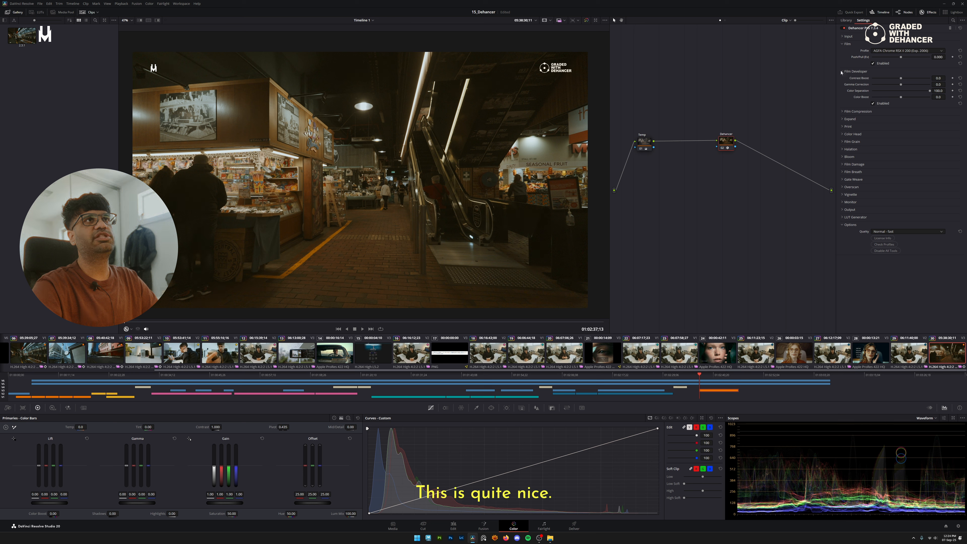
drag(901, 98, 923, 103)
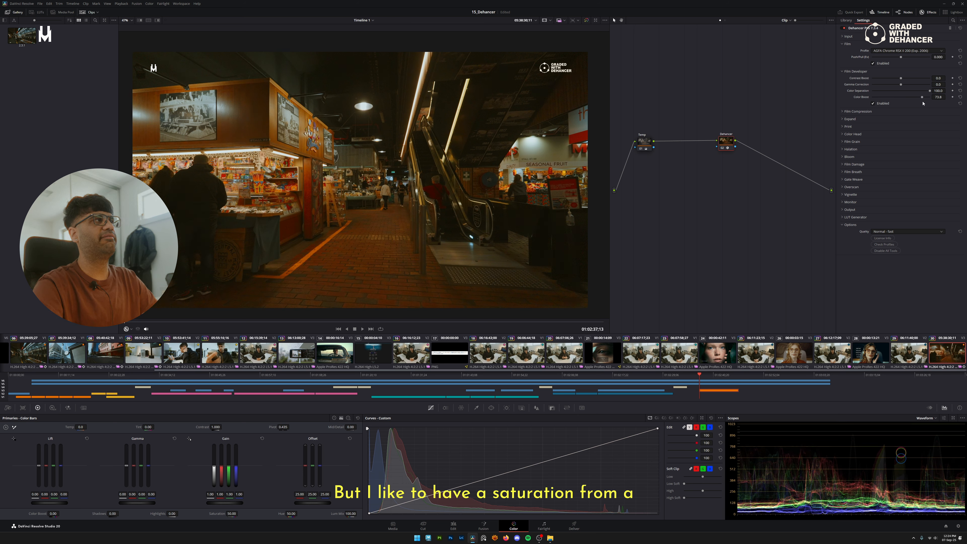
double_click(923, 103)
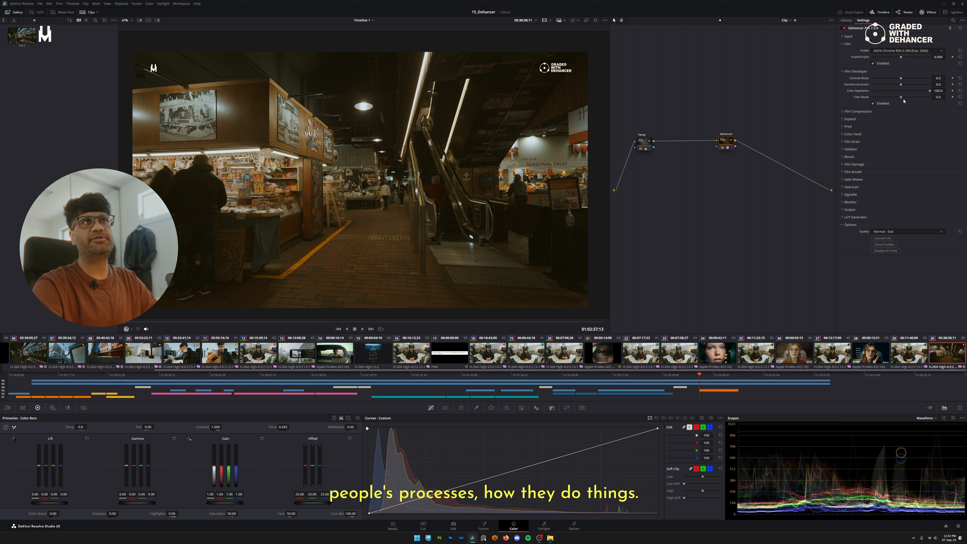
- Add a serial node after the Temp node and label it SAT
click(645, 144)
key(alt+s)
right_click(674, 143)
click(687, 156)
text(SAT)
- Set the SAT node's color space to HSV
right_click(666, 142)
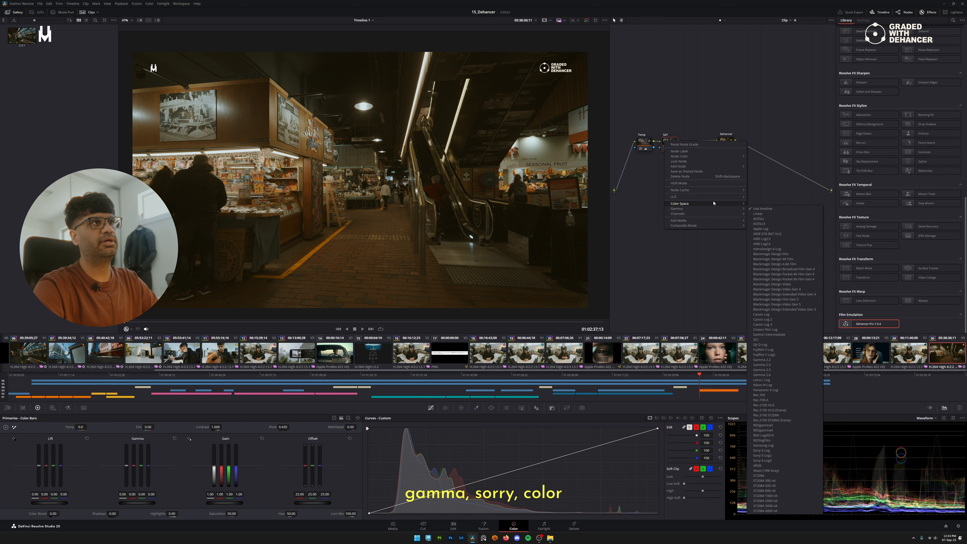
mouse_move(715, 204)
click(758, 321)
- Disable Channel 1 and Channel 3 on the SAT node, keeping only Channel 2 active
right_click(673, 142)
mouse_move(711, 216)
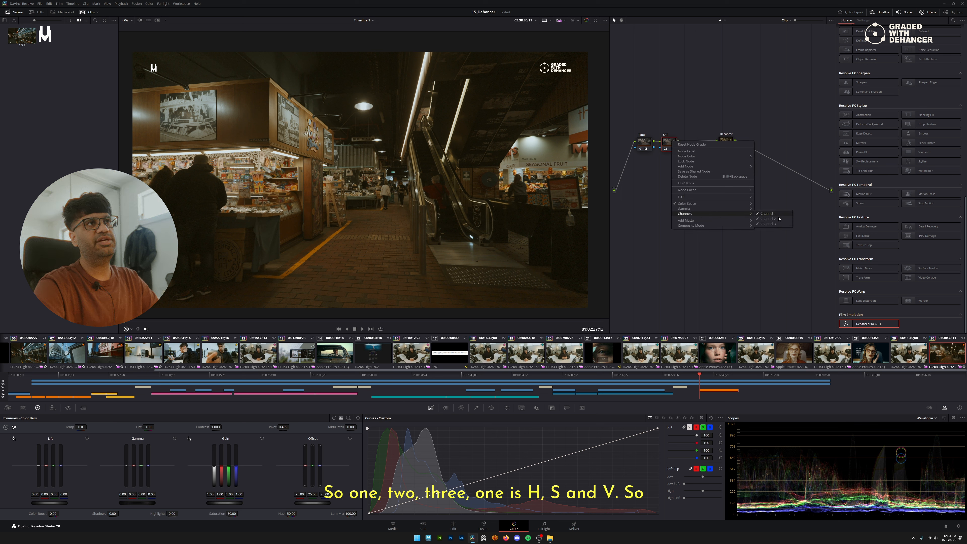
click(767, 214)
right_click(670, 142)
mouse_move(712, 213)
click(758, 223)
right_click(671, 142)
mouse_move(712, 214)
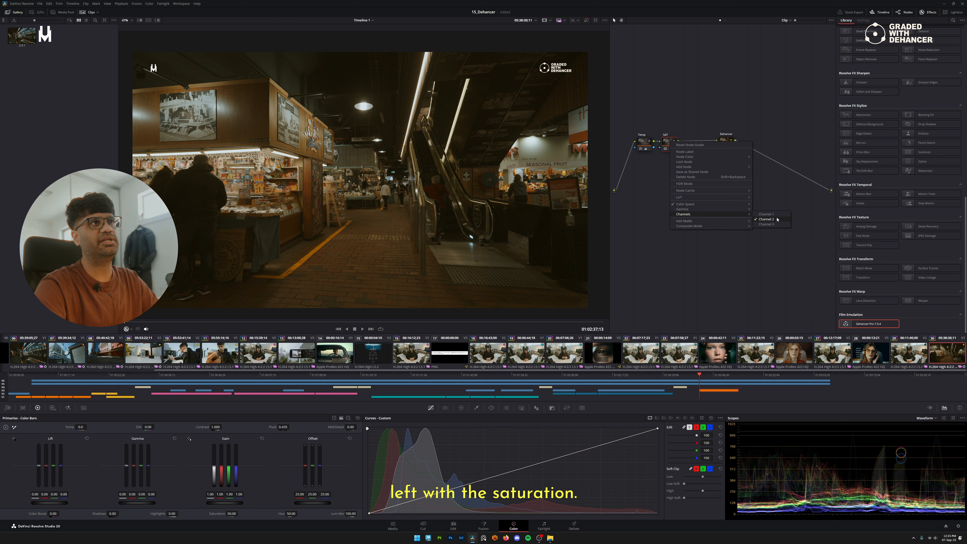
click(777, 200)
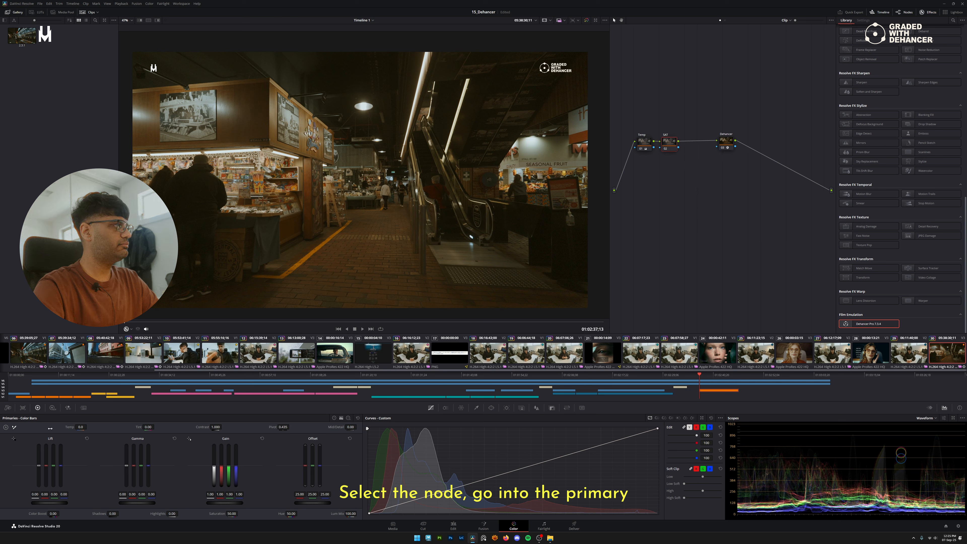
- Raise the SAT node's Gain to 1.25 on all channels and check the candy stall detail
drag(210, 503, 179, 503)
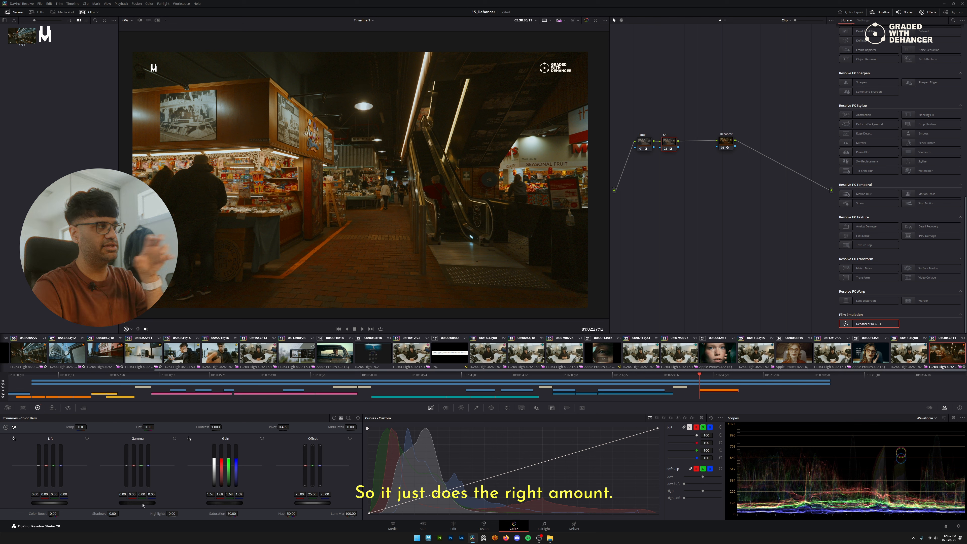
mouse_move(206, 502)
mouse_down()
mouse_move(218, 504)
mouse_move(183, 504)
mouse_move(192, 504)
mouse_up()
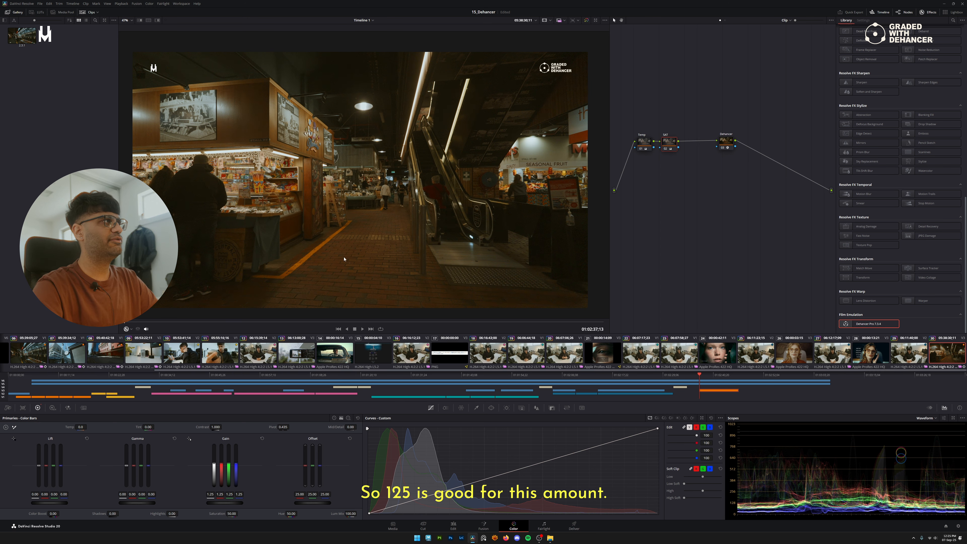
scroll(305, 160, up, 8)
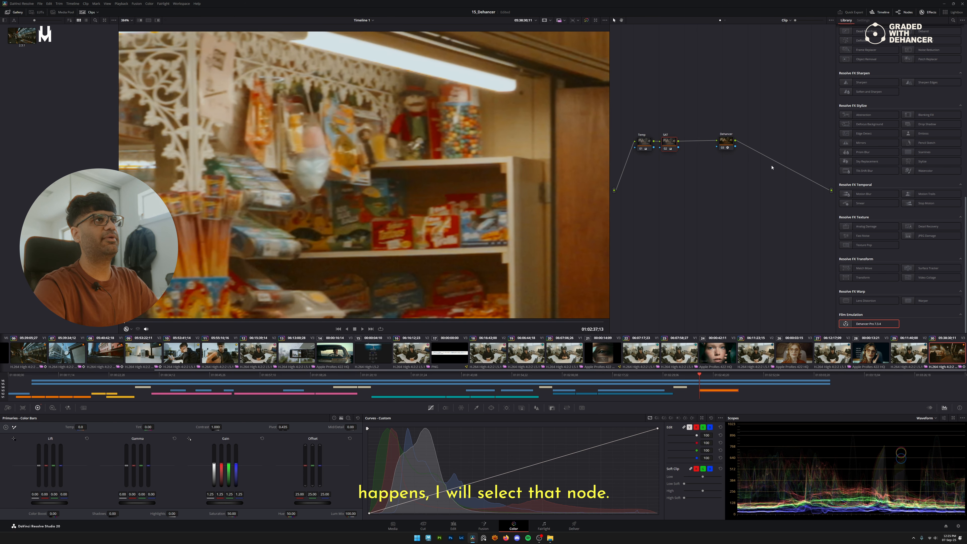
scroll(301, 139, down, 8)
drag(300, 139, 288, 162)
- Turn off Film Developer on the Dehancer node and review the Film Compression settings
click(726, 142)
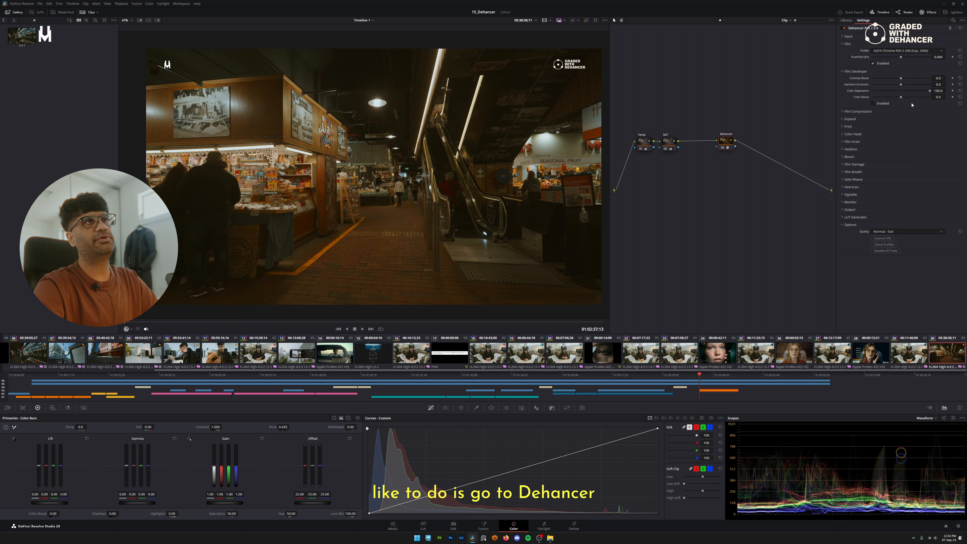
click(856, 111)
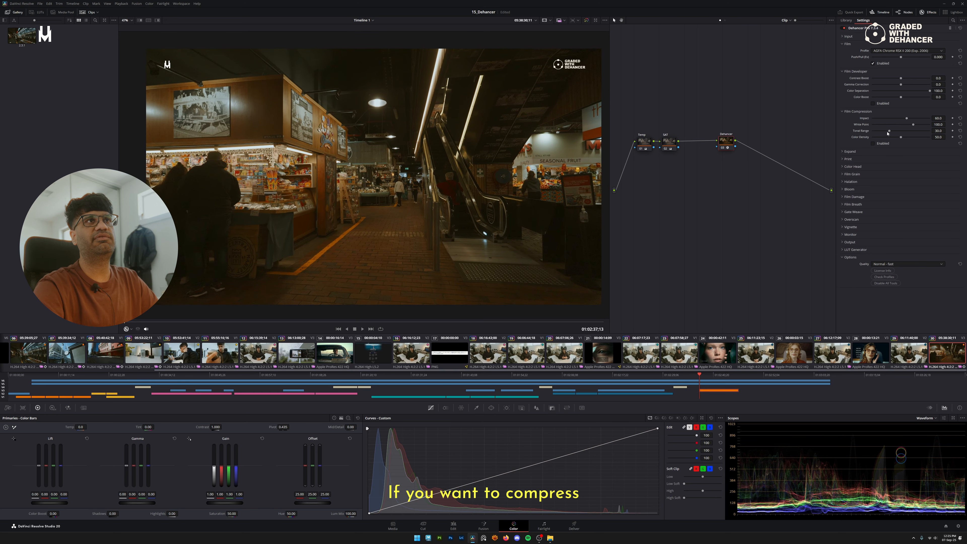
click(863, 112)
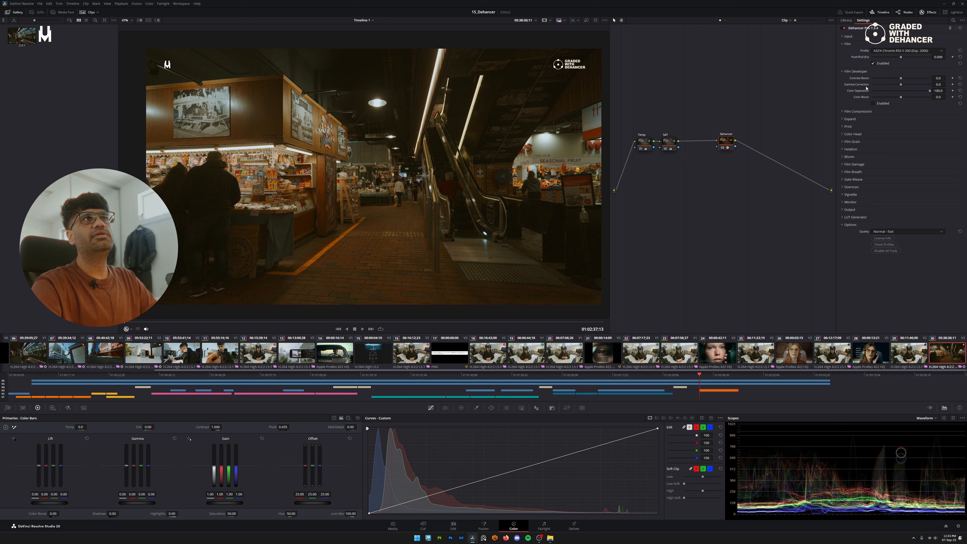
- Try Dehancer's Expand tool with a Black Point of about 3.58, and switch the tool off again
click(850, 119)
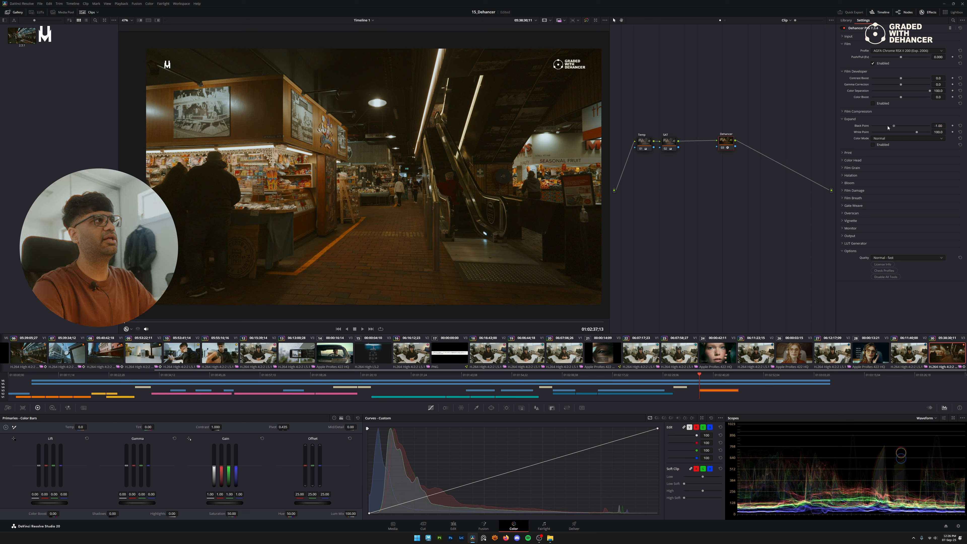
click(873, 145)
drag(896, 126, 899, 129)
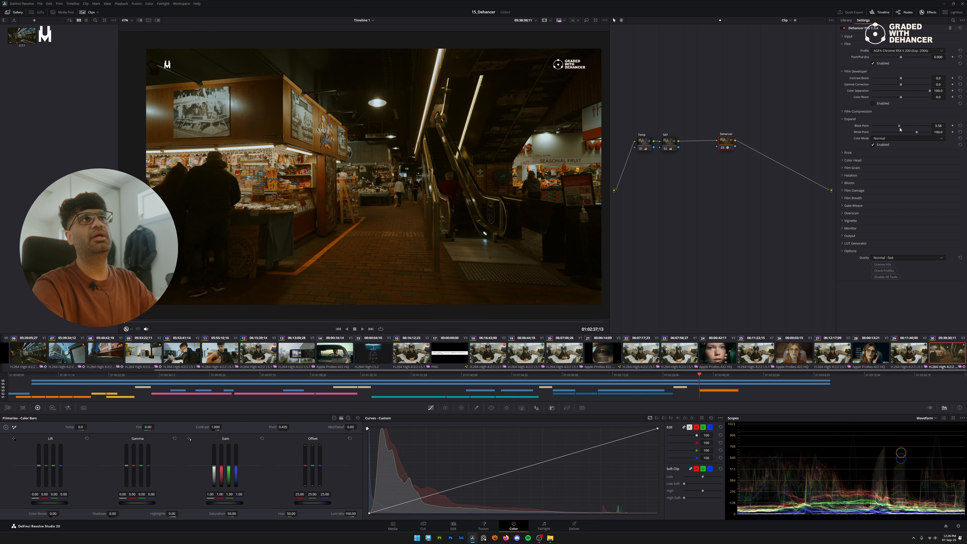
click(874, 145)
- Enable Print with the Kodak 2383 Print Film profile and Analogue Range Limiter, and enable Expand with a Black Point of about 2.8
click(848, 153)
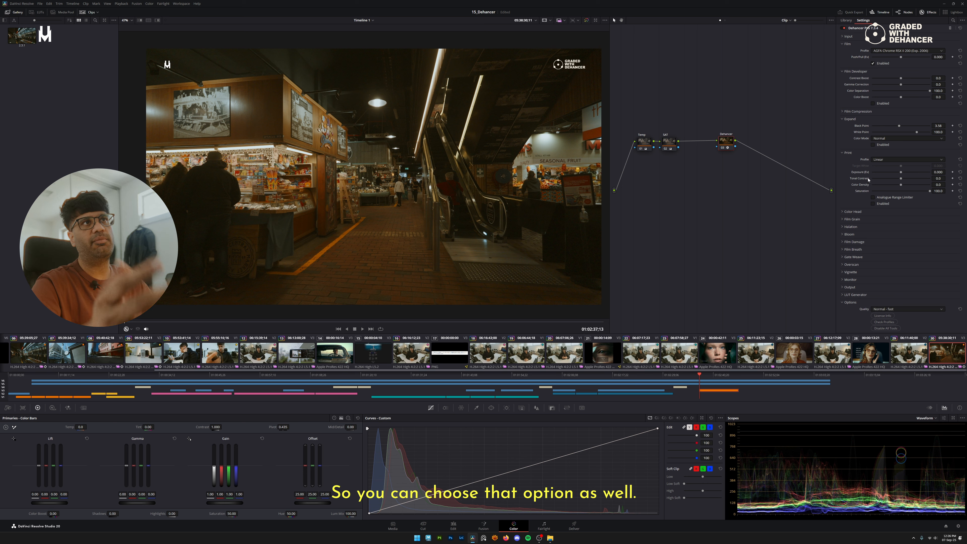
click(899, 159)
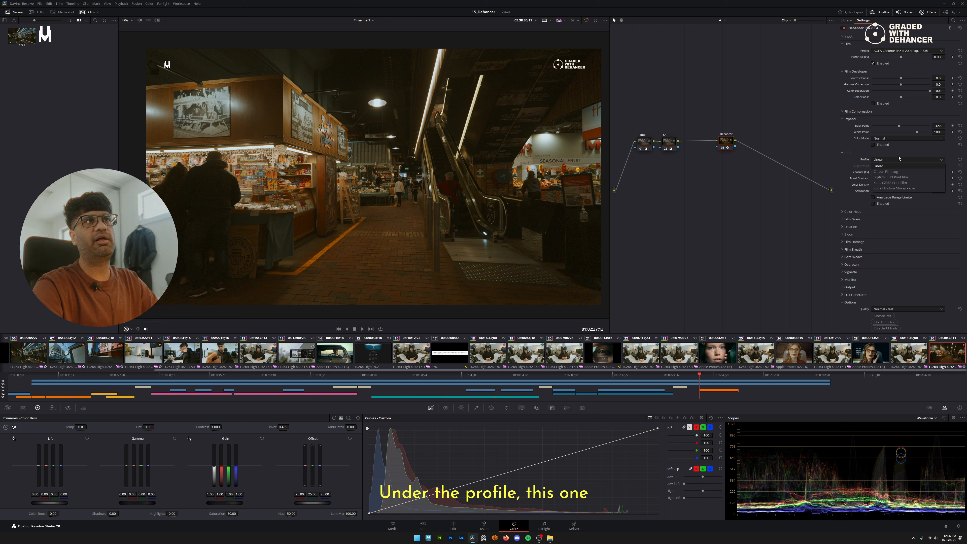
click(894, 183)
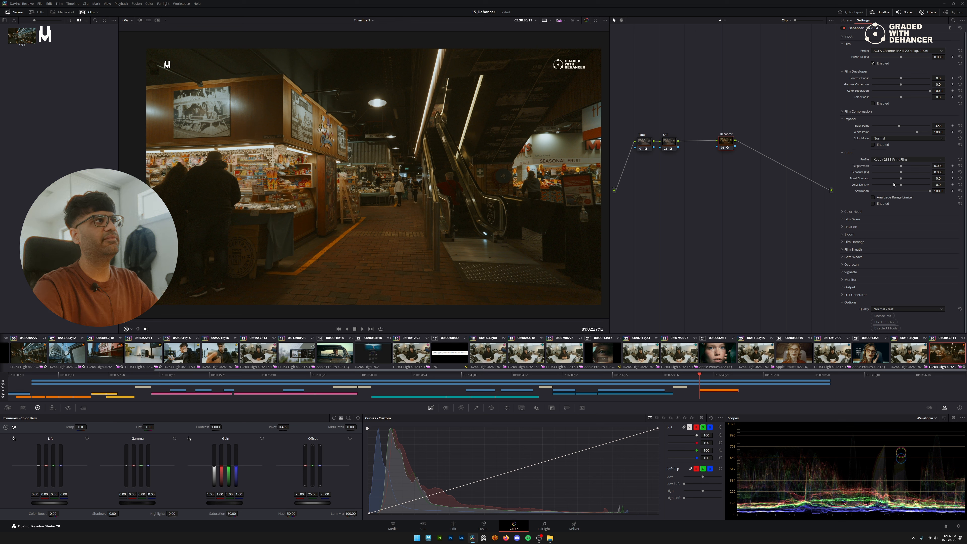
click(882, 204)
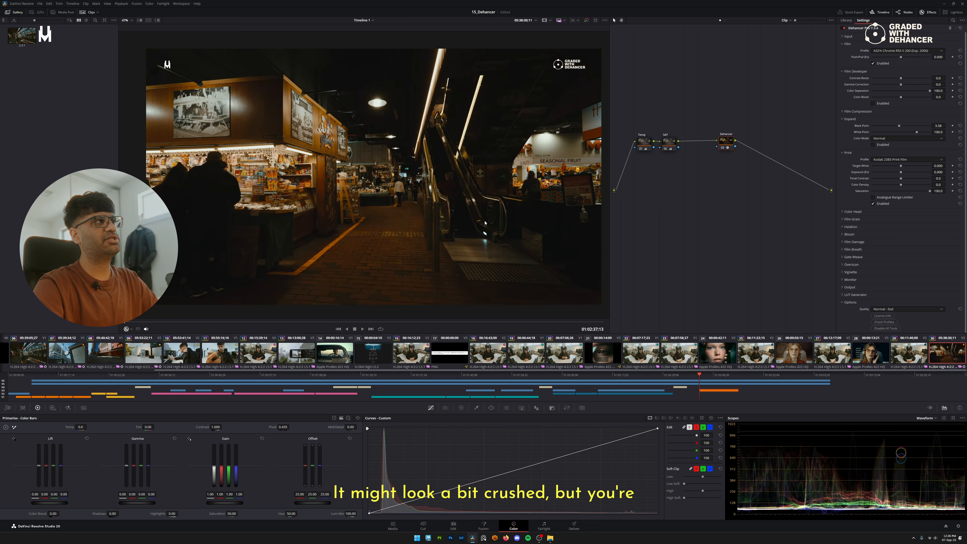
click(887, 198)
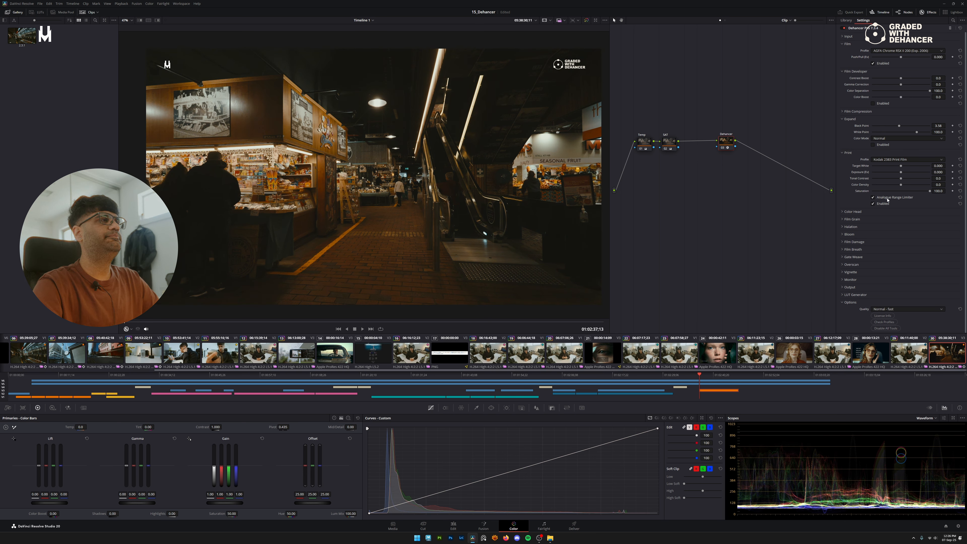
mouse_move(899, 127)
mouse_down()
mouse_move(913, 128)
mouse_move(900, 130)
mouse_up()
click(878, 145)
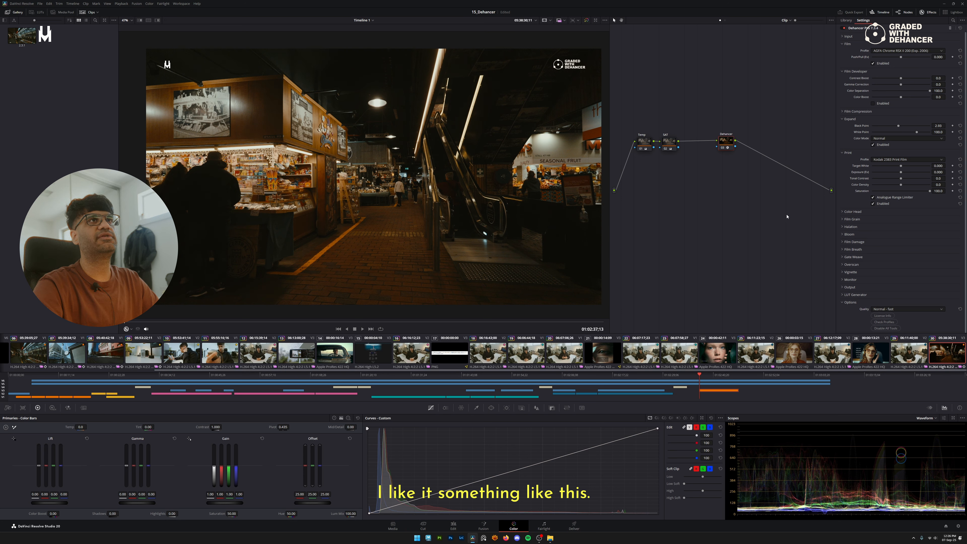
- Make room in the node graph, add a serial node between Temp and SAT, and label it Exposure
drag(732, 144, 768, 144)
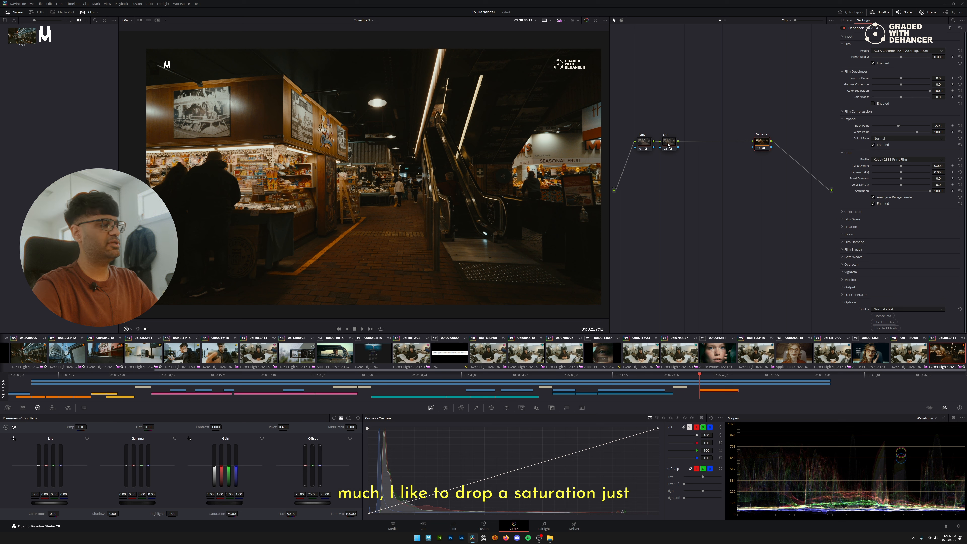
drag(669, 143, 697, 143)
click(651, 145)
key(alt+s)
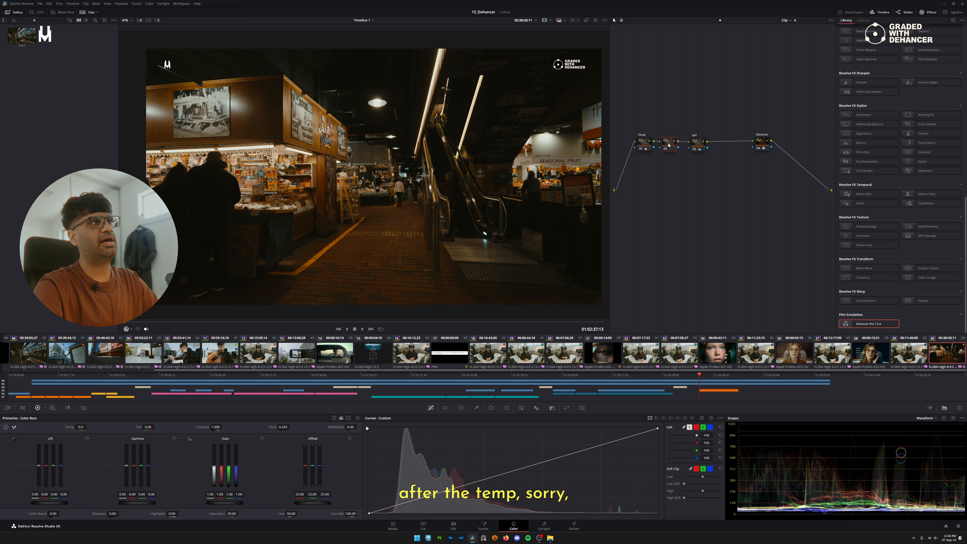
right_click(670, 143)
click(685, 153)
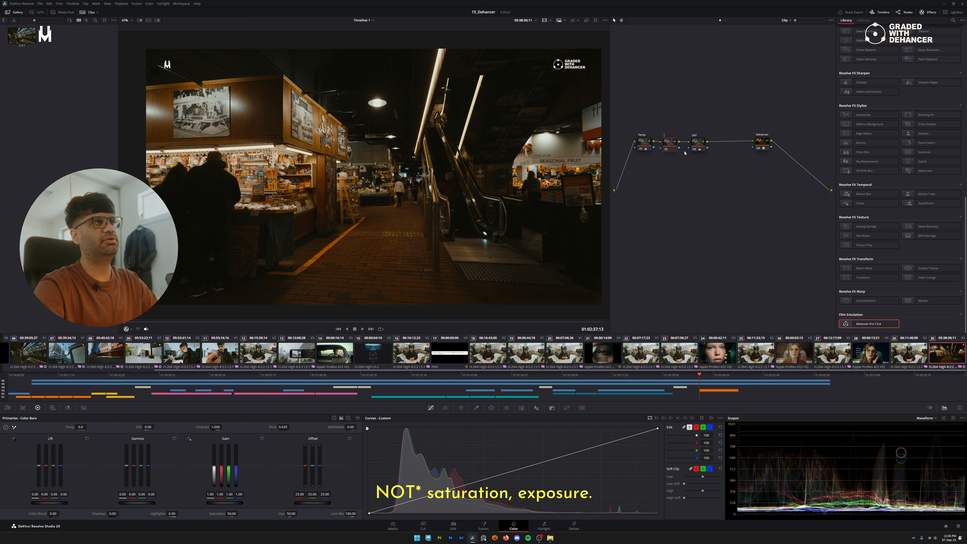
text(Exposure)
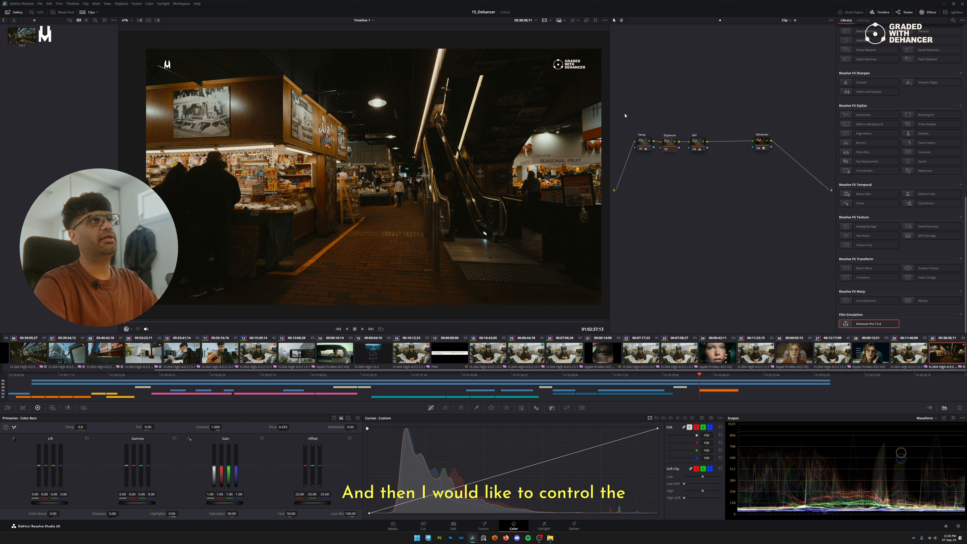
key(Return)
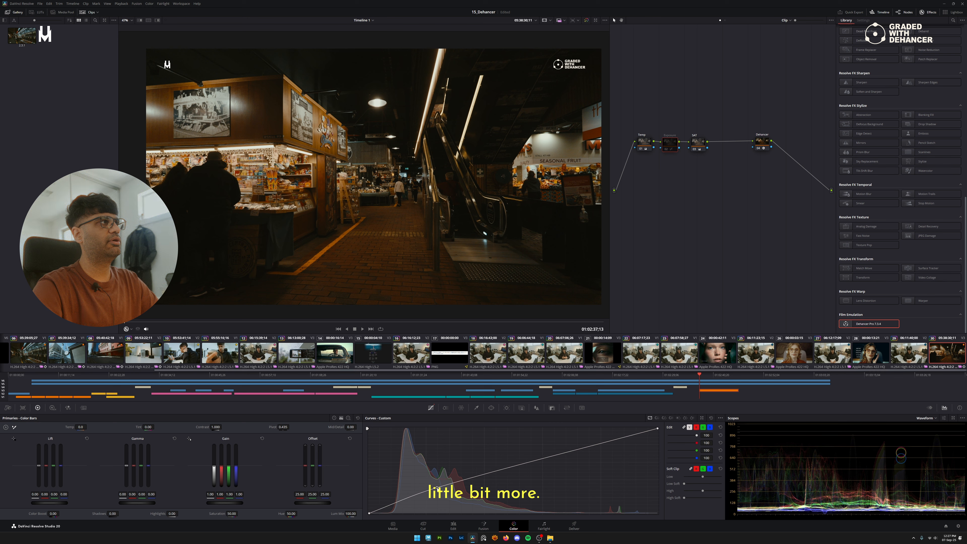
- Enable the Exposure node and slightly lift its lower midtones with one point on the custom curve
drag(430, 495, 430, 484)
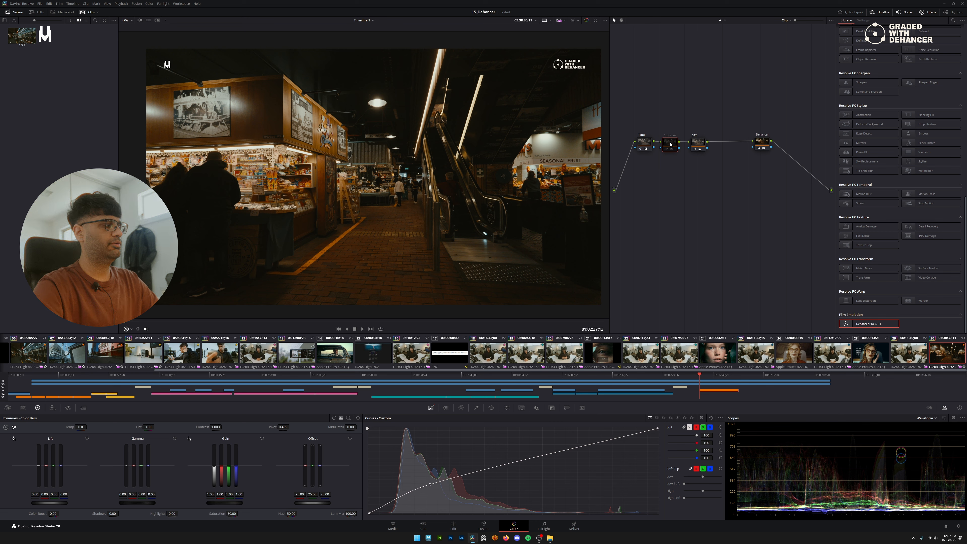
key(ctrl+d)
drag(430, 486, 469, 481)
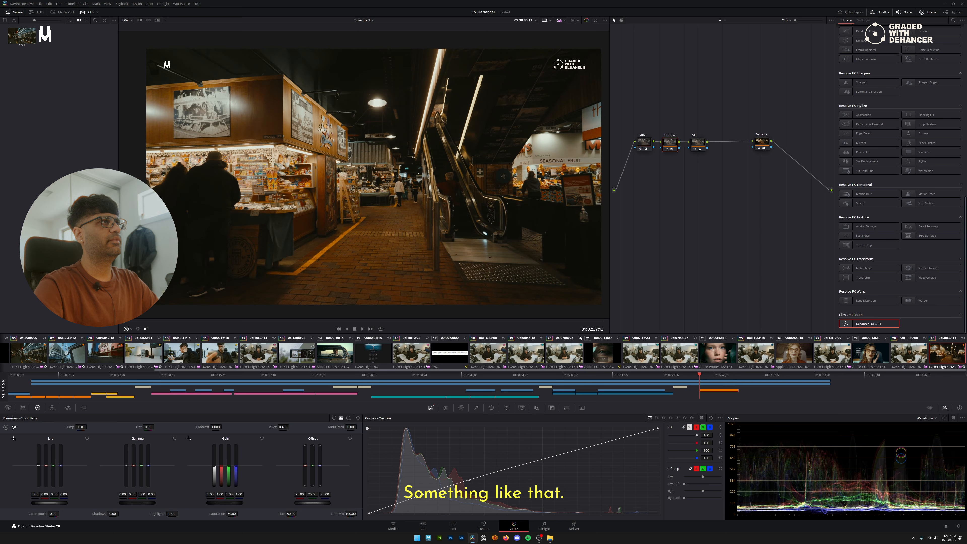
- Set the Tonal Contrast of Dehancer's Print tool to about 0.7
click(761, 146)
drag(762, 146, 761, 145)
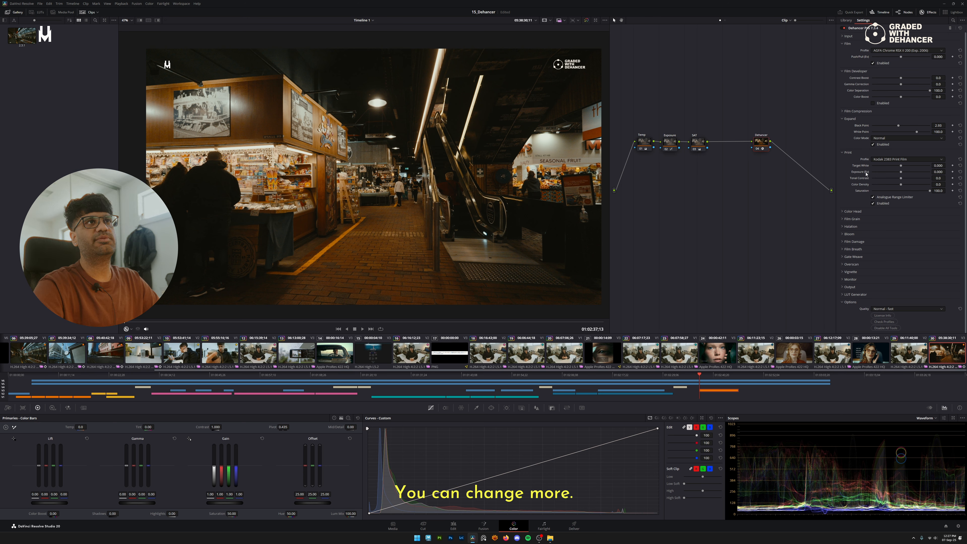
drag(901, 178, 899, 180)
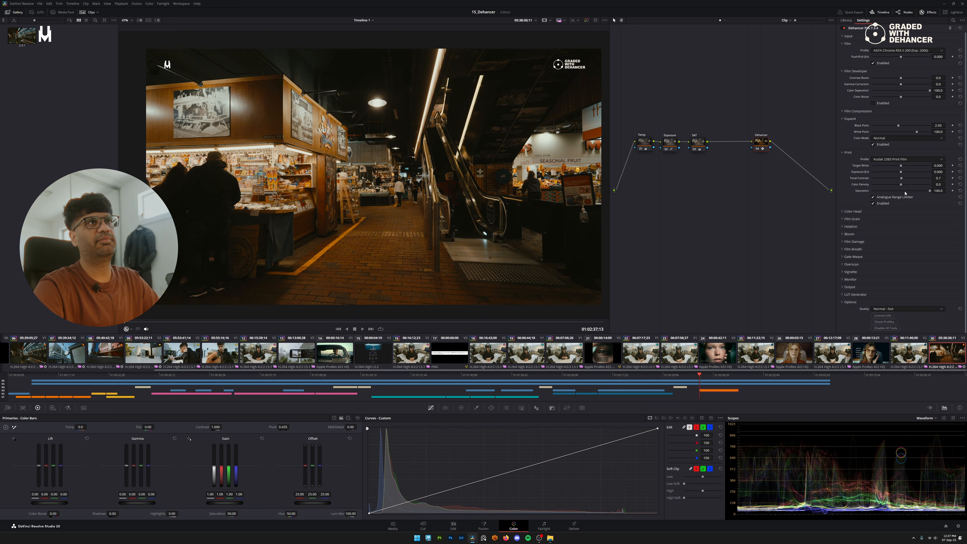
click(848, 152)
- Enable Dehancer's Color Head and shift Shadows Tone to about -68 for a deep blue tint
click(853, 160)
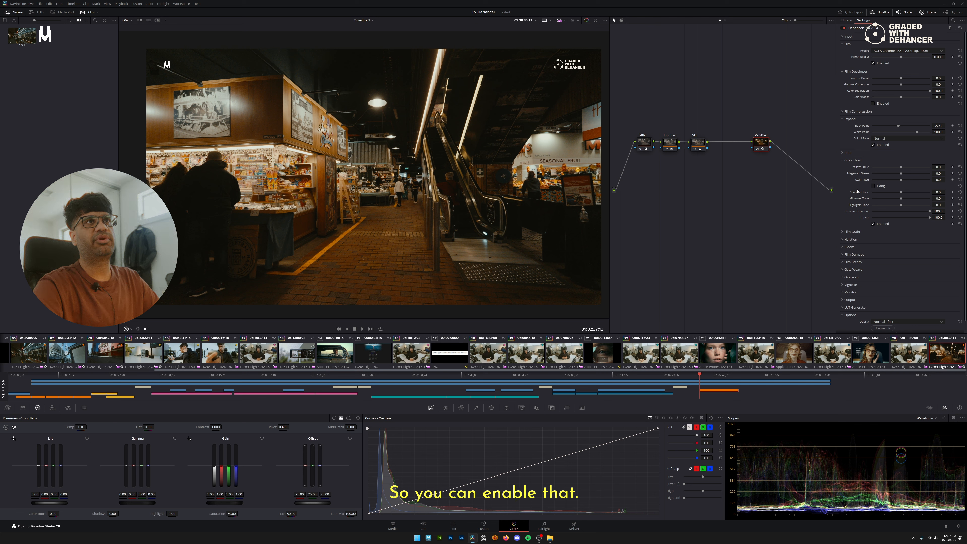
drag(900, 195, 882, 197)
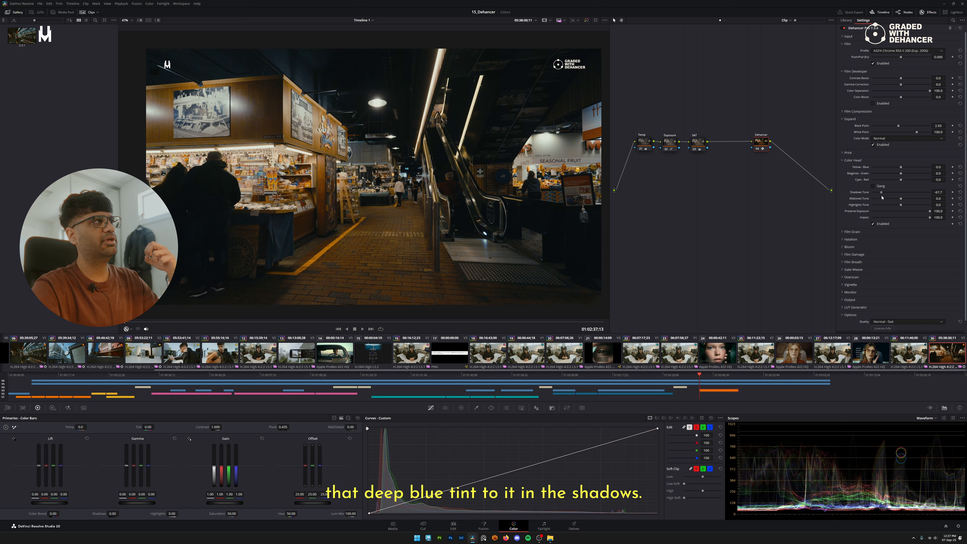
click(853, 160)
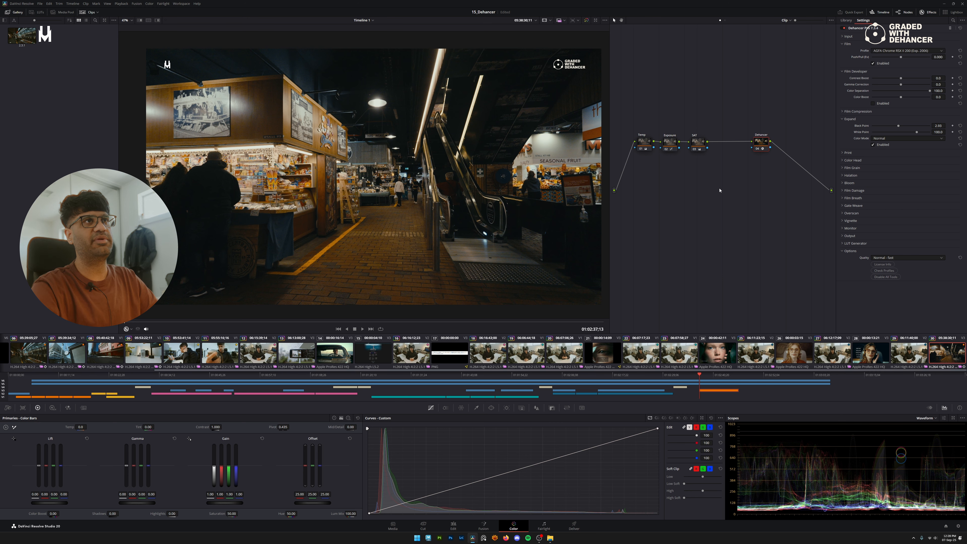
- Enable Dehancer's Film Grain and examine the grain texture closely on the market stall's sign and woodwork
click(852, 168)
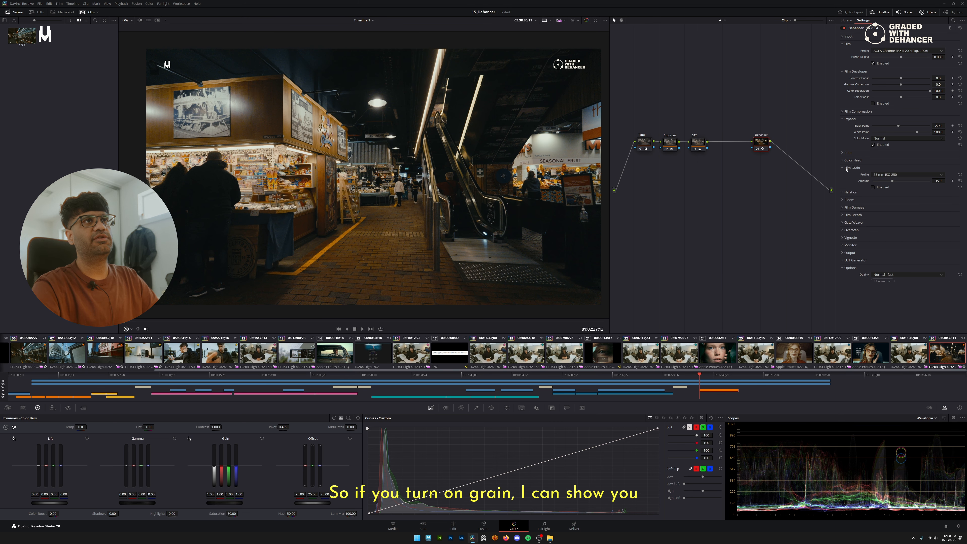
scroll(313, 173, up, 5)
scroll(312, 174, up, 10)
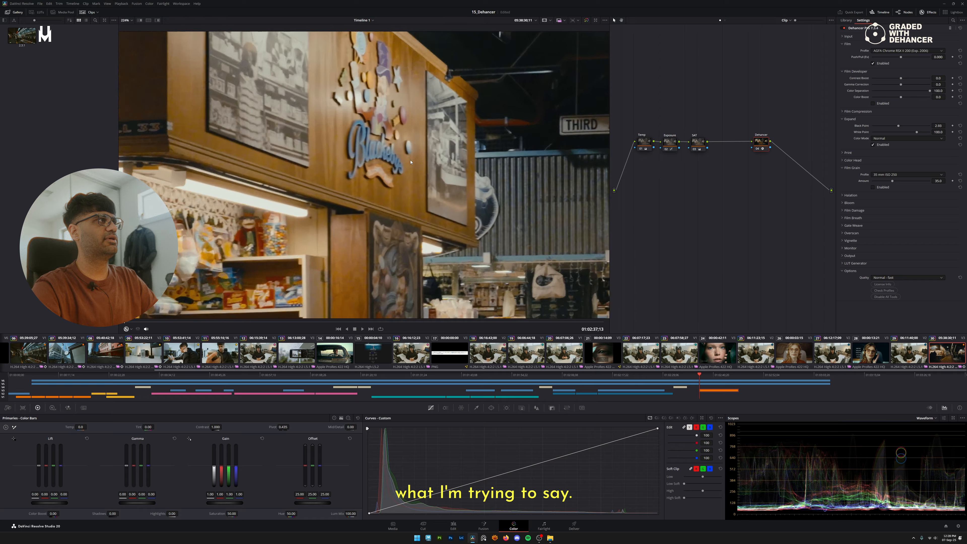
click(878, 188)
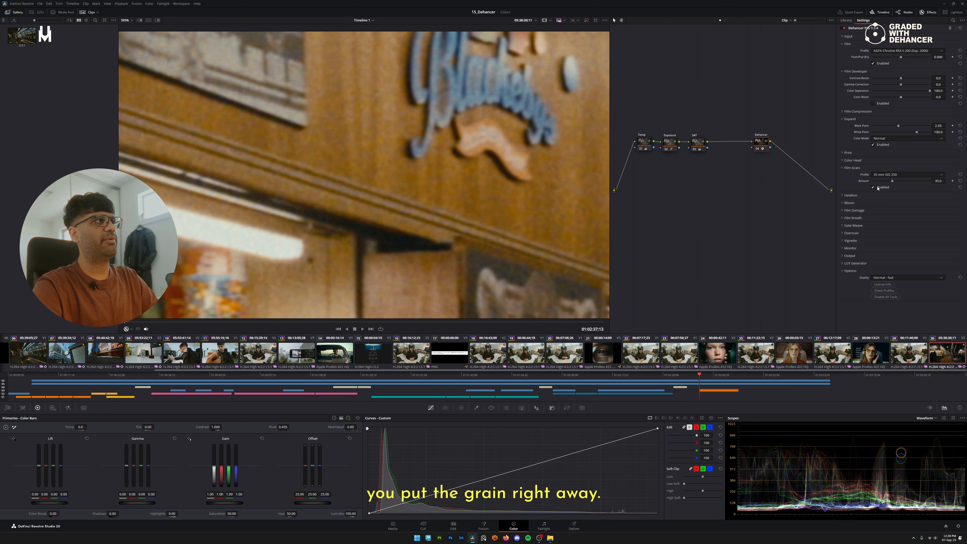
scroll(484, 221, up, 1)
scroll(483, 209, up, 2)
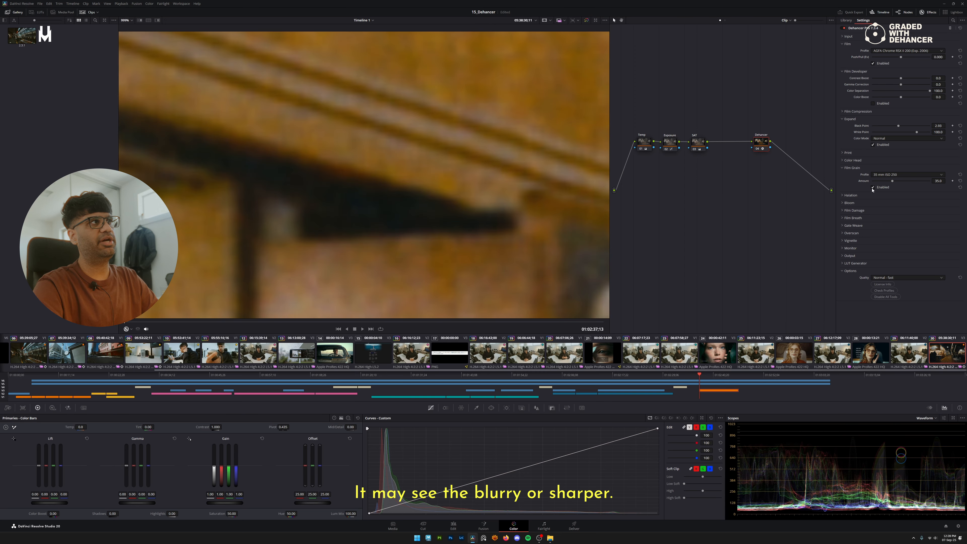
- Change the Film Grain profile to 35 mm ISO 50
click(885, 176)
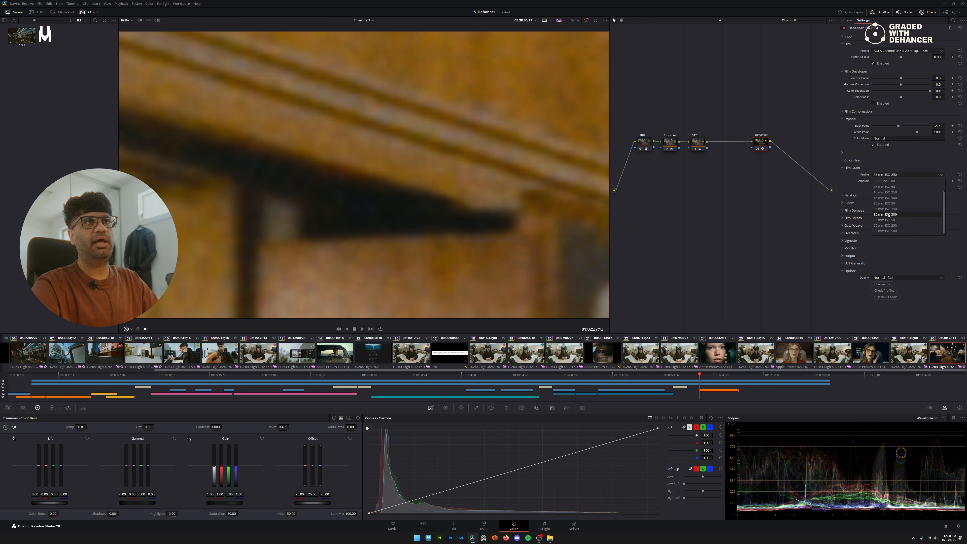
scroll(891, 219, up, 2)
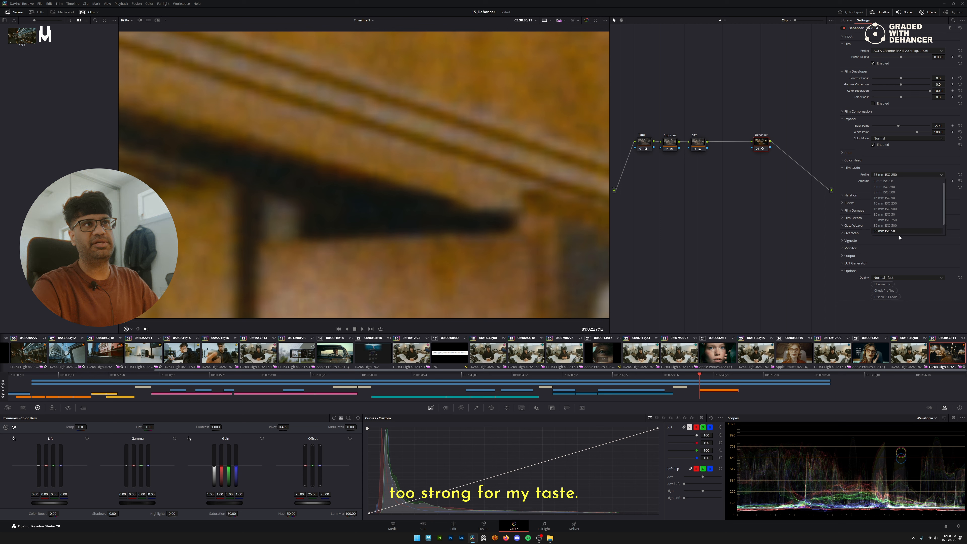
scroll(895, 213, down, 2)
click(893, 203)
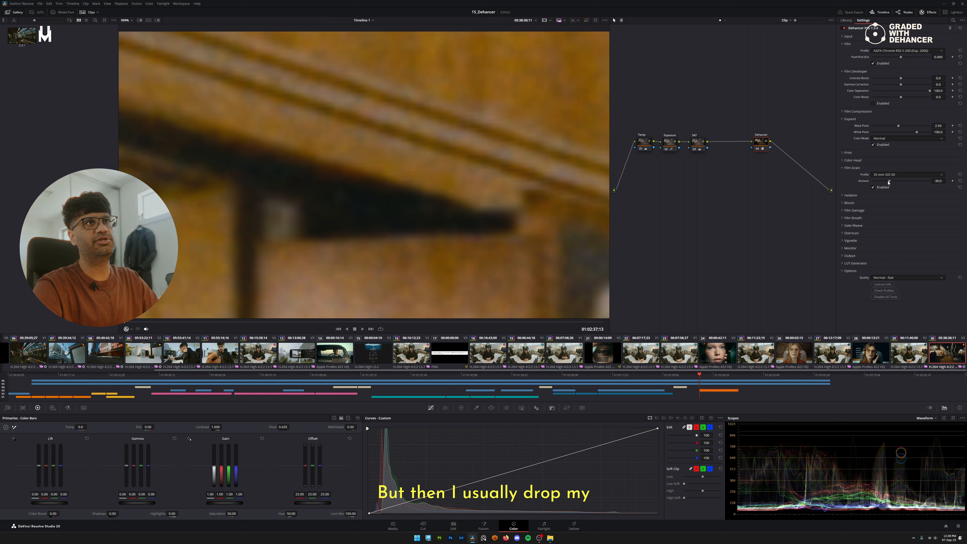
- Set the Film Grain amount to 15 and check the texture across the market stall
mouse_move(888, 182)
mouse_down()
mouse_move(867, 188)
mouse_move(895, 186)
mouse_up()
click(938, 181)
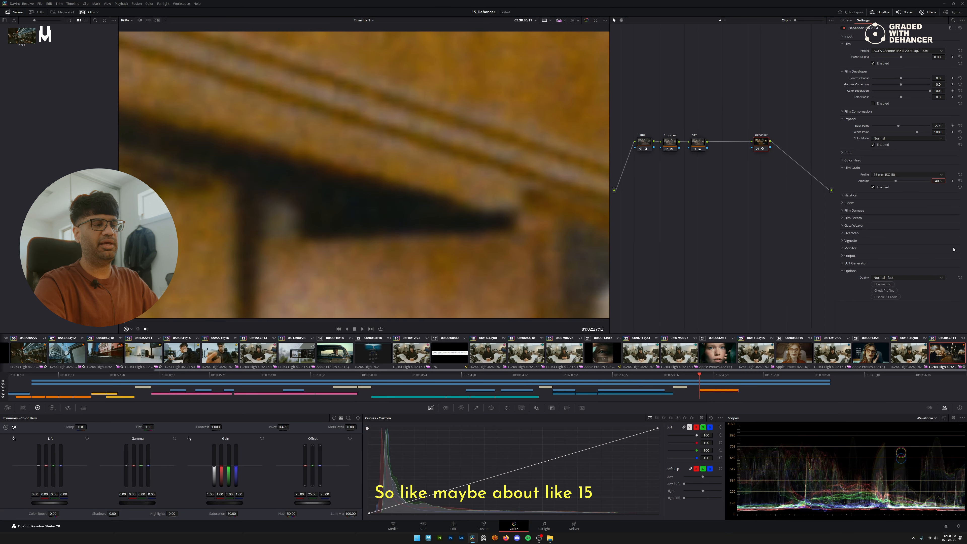
key(Return)
scroll(477, 170, down, 5)
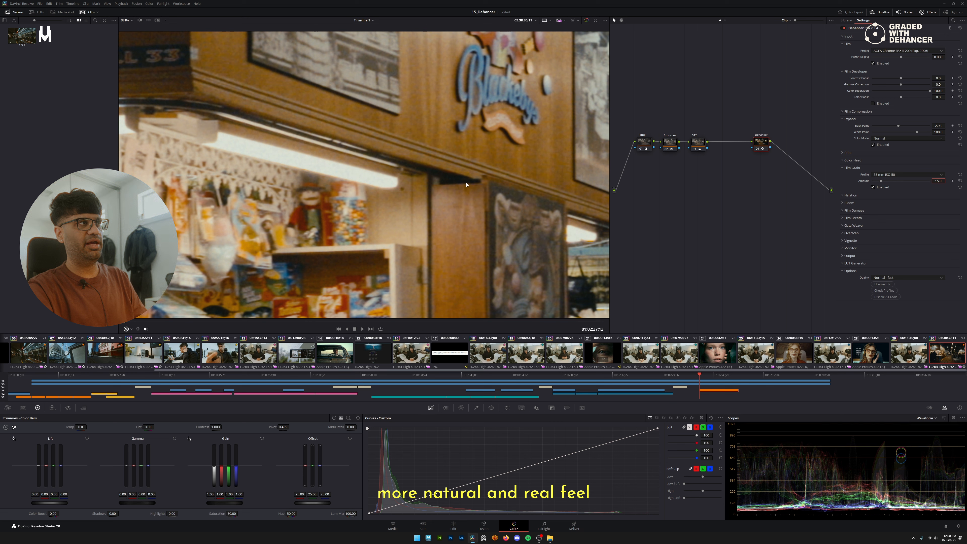
scroll(466, 183, down, 3)
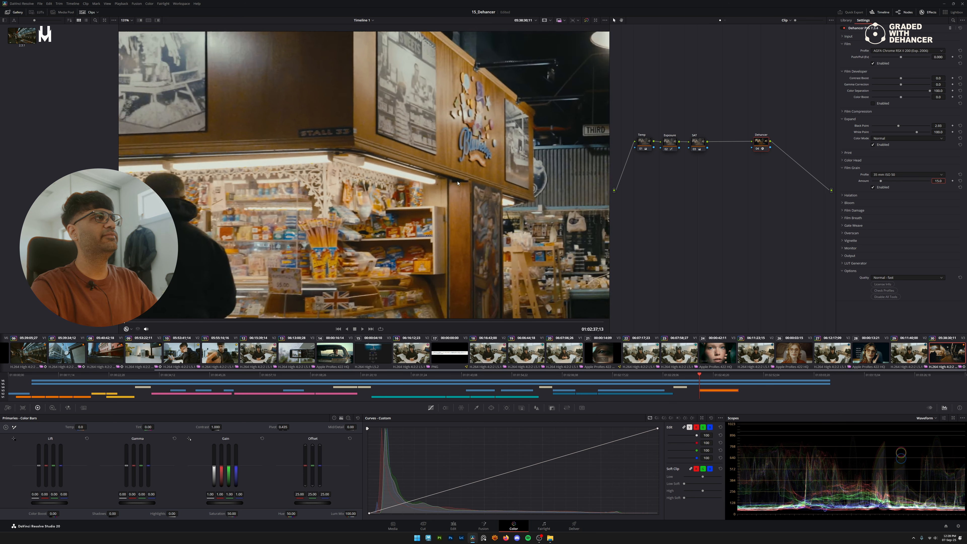
scroll(466, 182, up, 4)
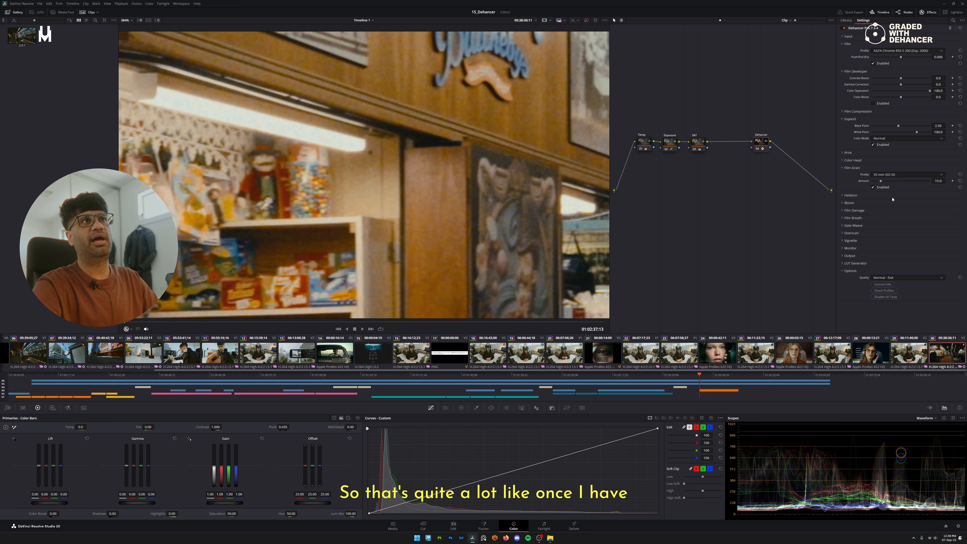
- Close the Film Grain settings, enable Halation and set its Amplify to 30
click(891, 195)
click(852, 168)
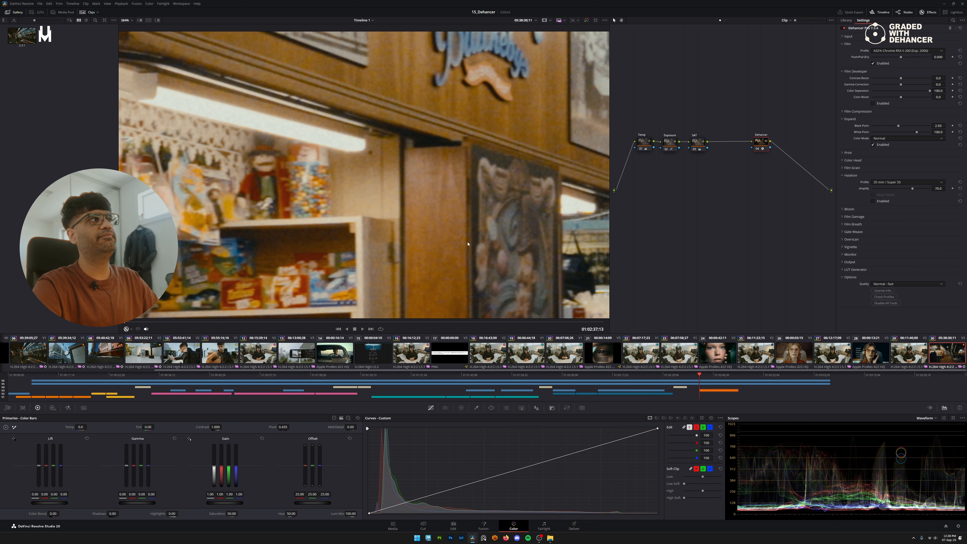
scroll(467, 244, down, 2)
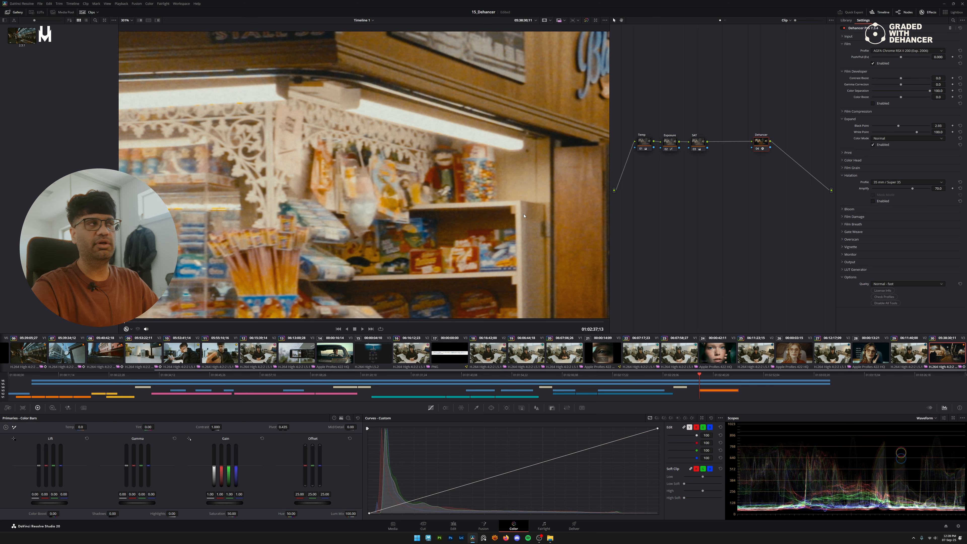
click(881, 202)
scroll(381, 111, up, 6)
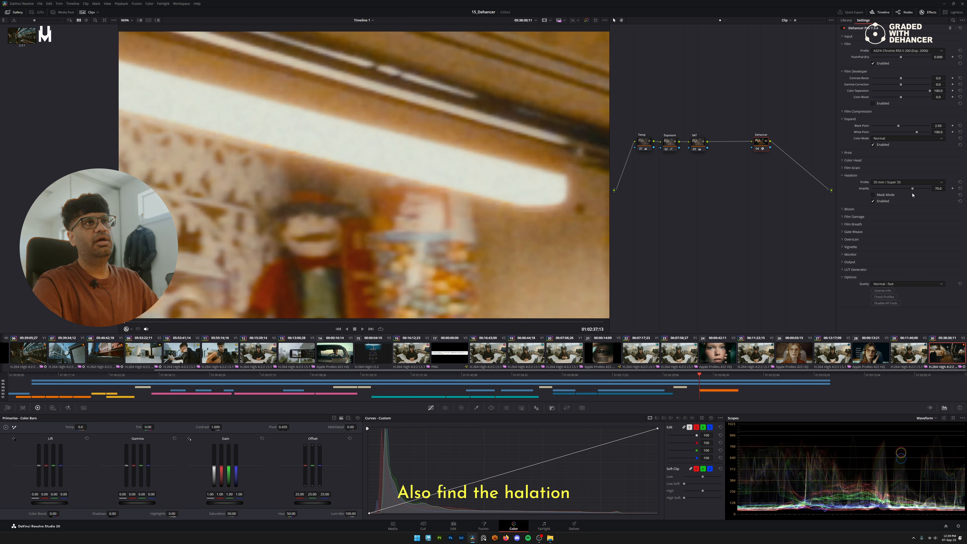
click(938, 189)
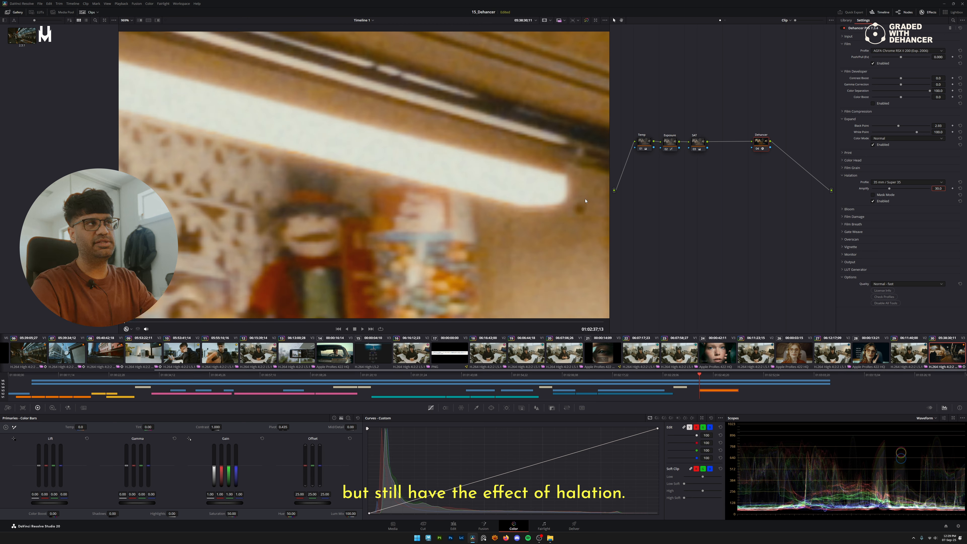
scroll(486, 198, down, 10)
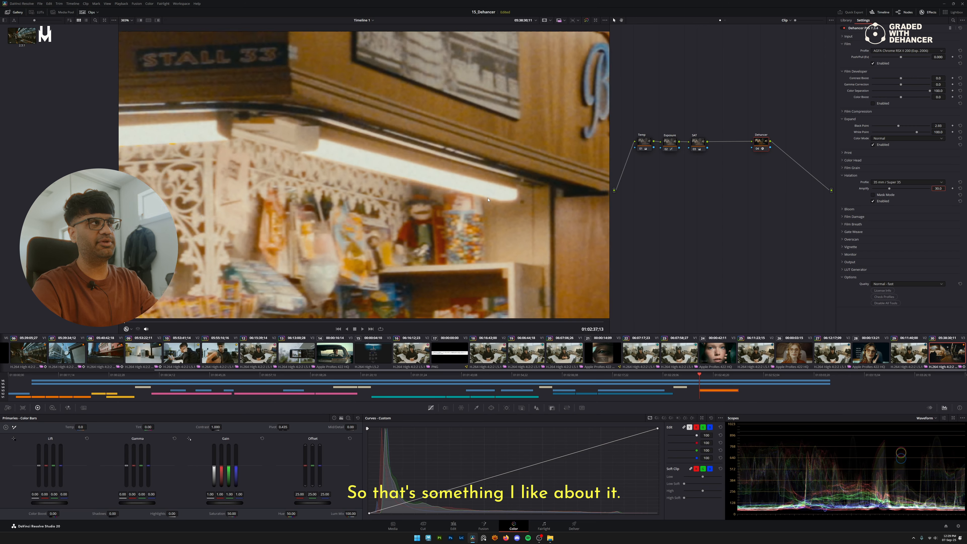
- Compare the edge glow of the ceiling lamp with Halation off and on
scroll(346, 145, up, 10)
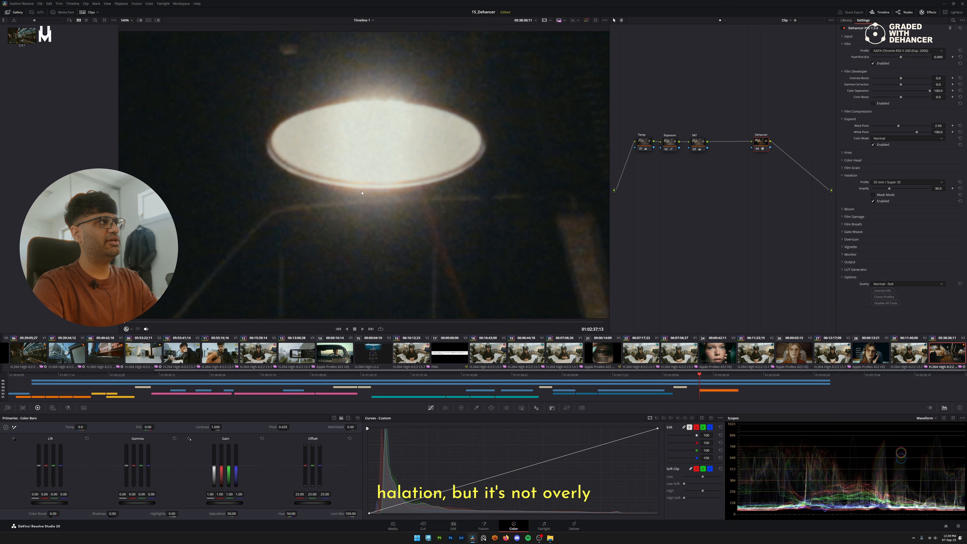
scroll(350, 196, up, 5)
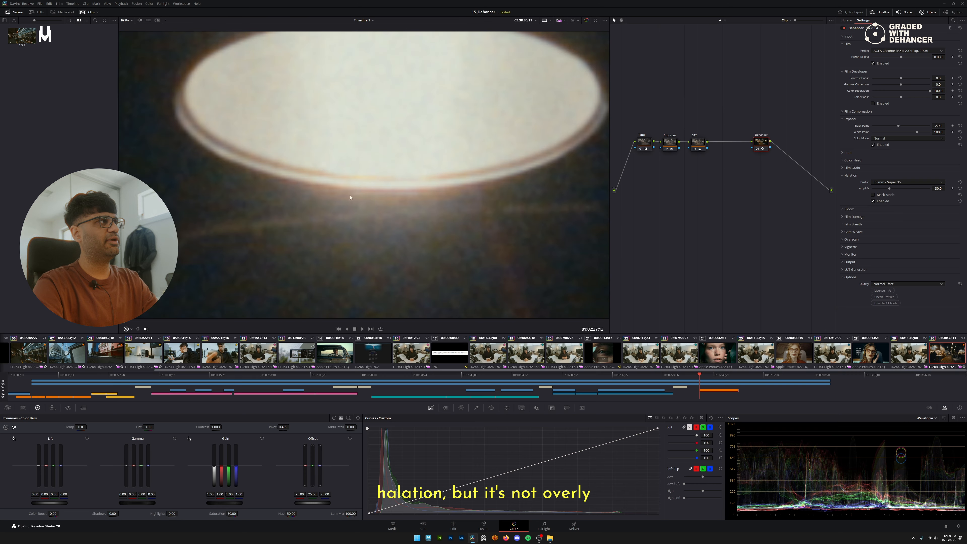
click(875, 201)
click(878, 202)
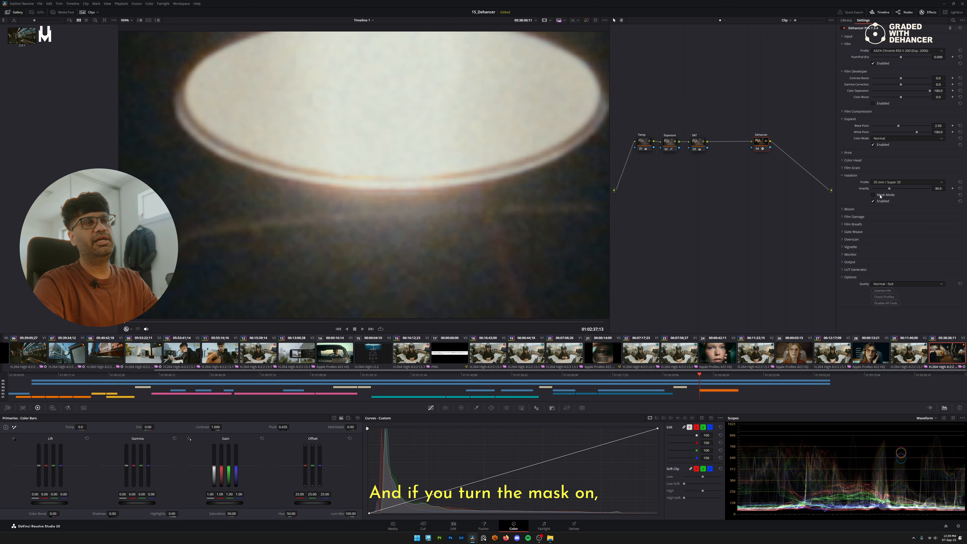
- Preview the Halation mask, set Amplify to 35, and turn Mask Mode back off before closing the Halation settings
click(878, 196)
scroll(462, 201, down, 2)
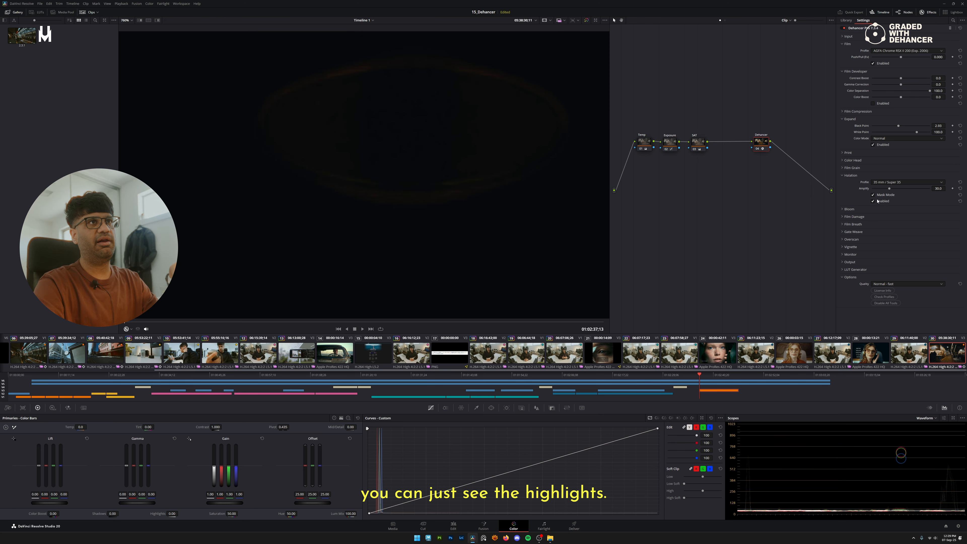
drag(890, 189, 856, 193)
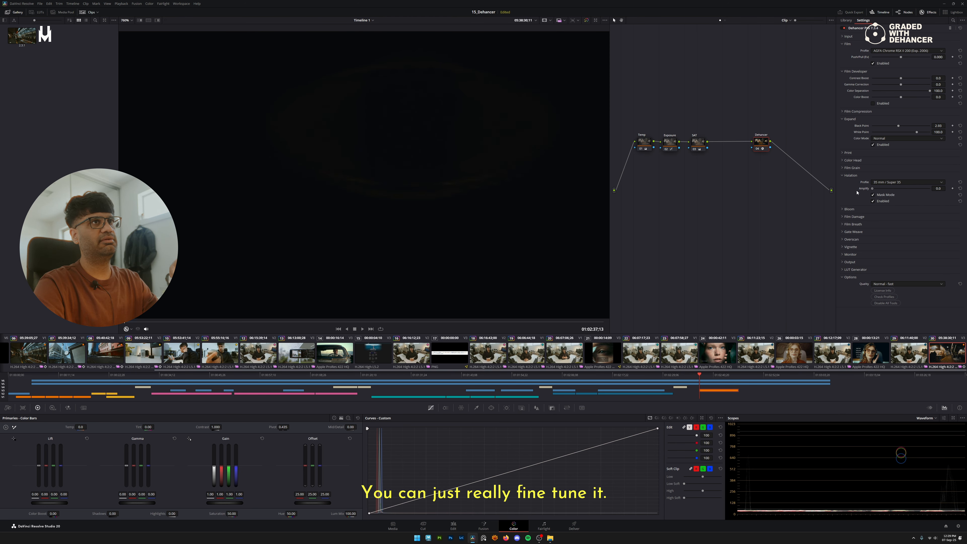
click(938, 188)
text(35)
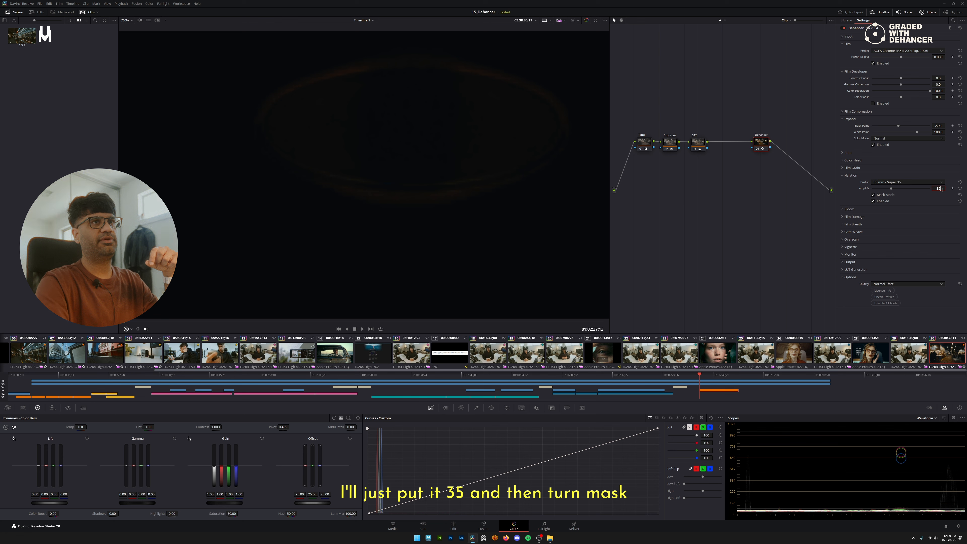
key(Return)
click(873, 194)
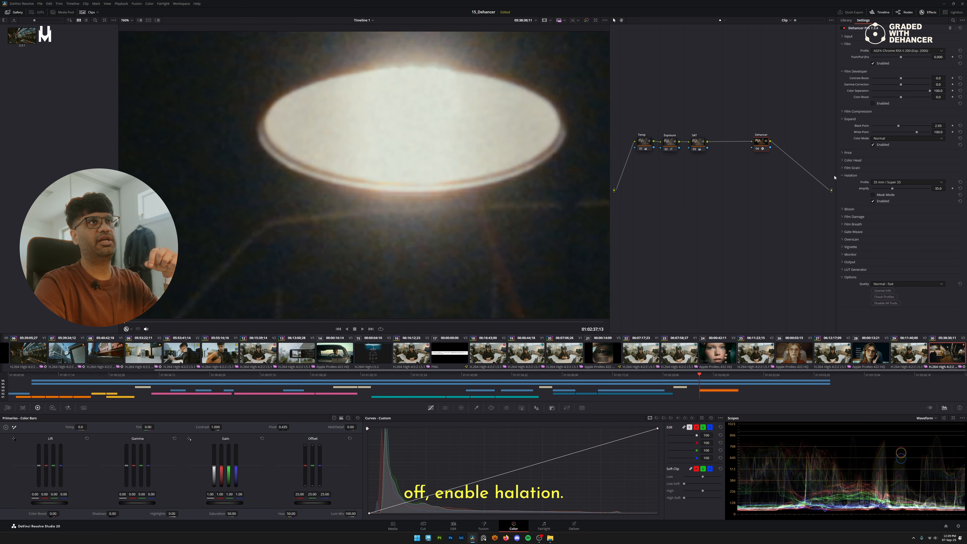
click(843, 176)
scroll(529, 197, down, 5)
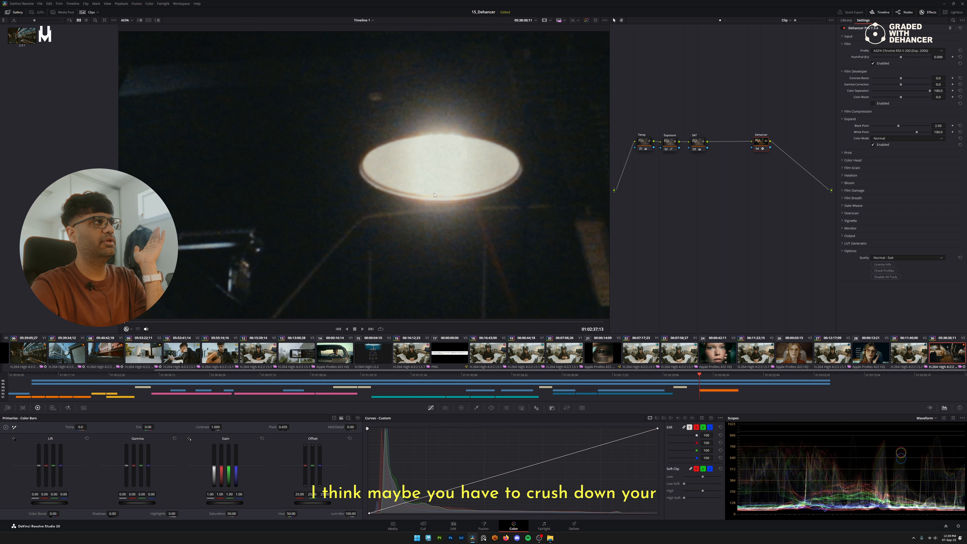
drag(437, 197, 382, 192)
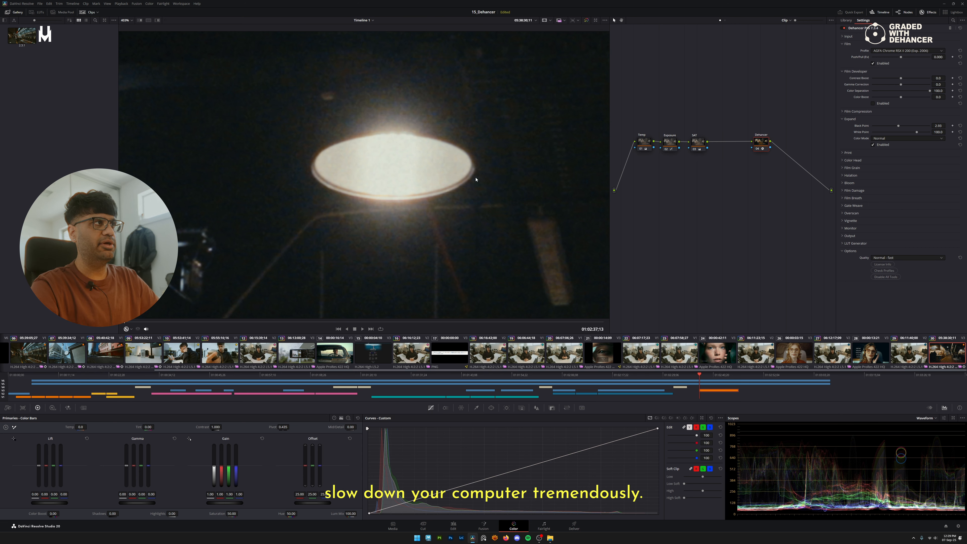
scroll(476, 179, down, 2)
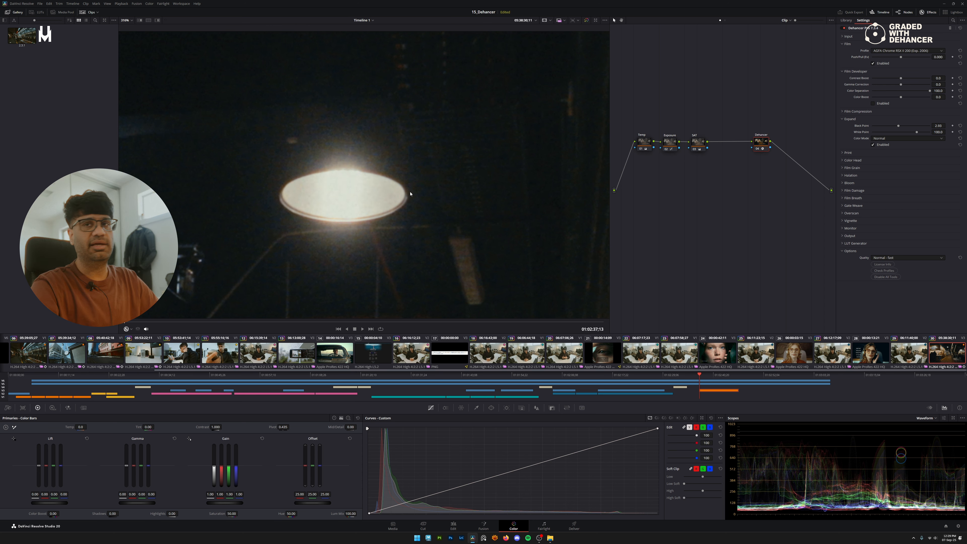
drag(395, 179, 442, 158)
scroll(441, 159, down, 1)
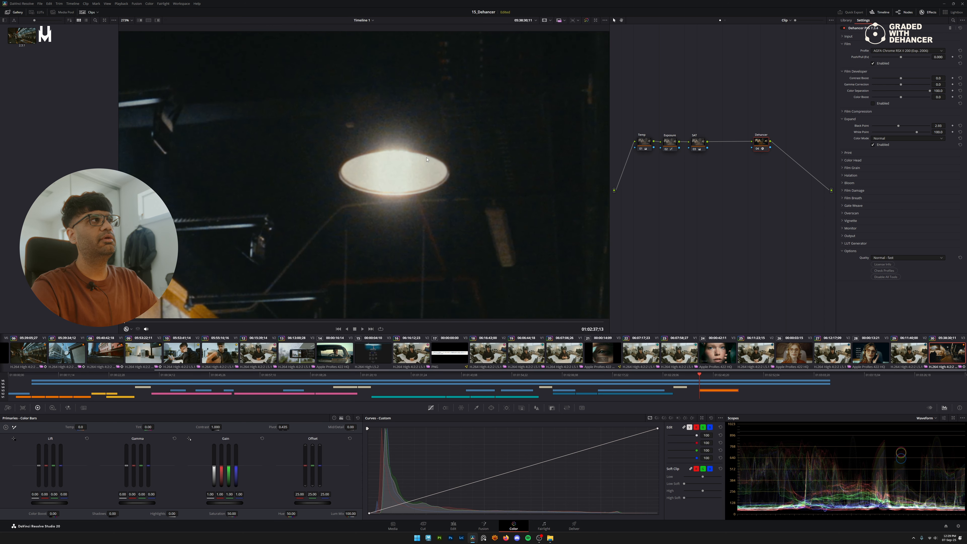
- Enable Dehancer's Bloom, checking the ceiling lamp with it off and on
click(851, 183)
click(873, 209)
click(874, 209)
click(873, 209)
scroll(347, 230, down, 8)
scroll(346, 229, down, 1)
drag(347, 229, 471, 121)
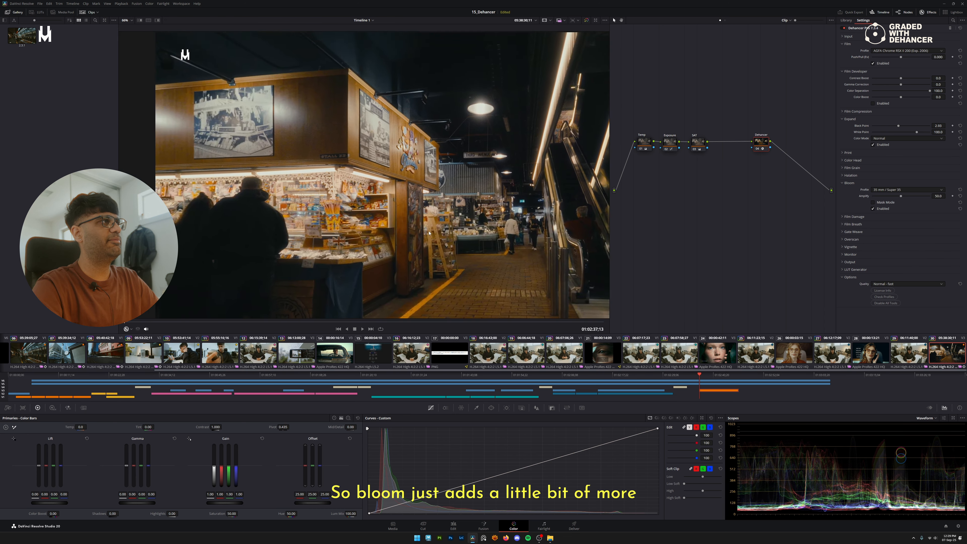
- Compare the glow around the market's bright light sources with Bloom off and on
scroll(434, 221, up, 2)
drag(434, 220, 401, 241)
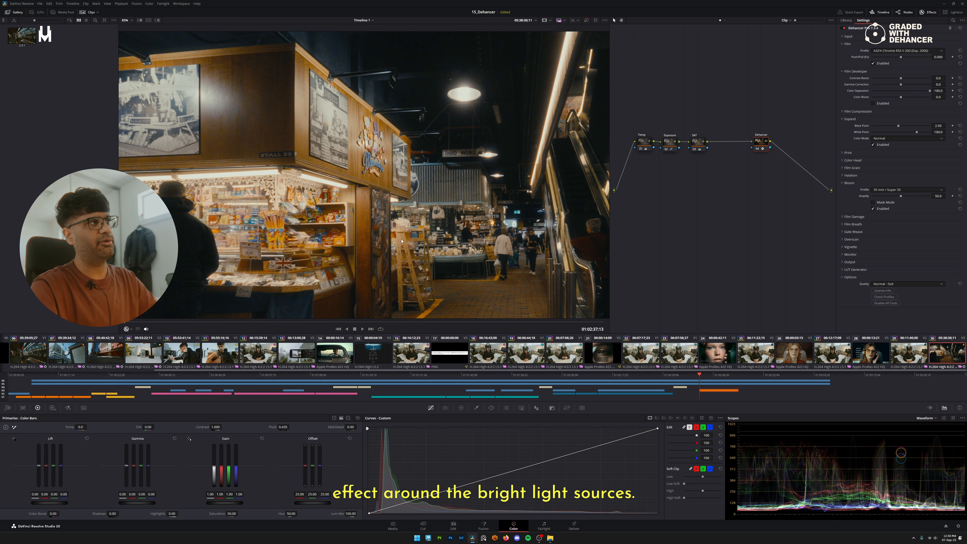
click(873, 209)
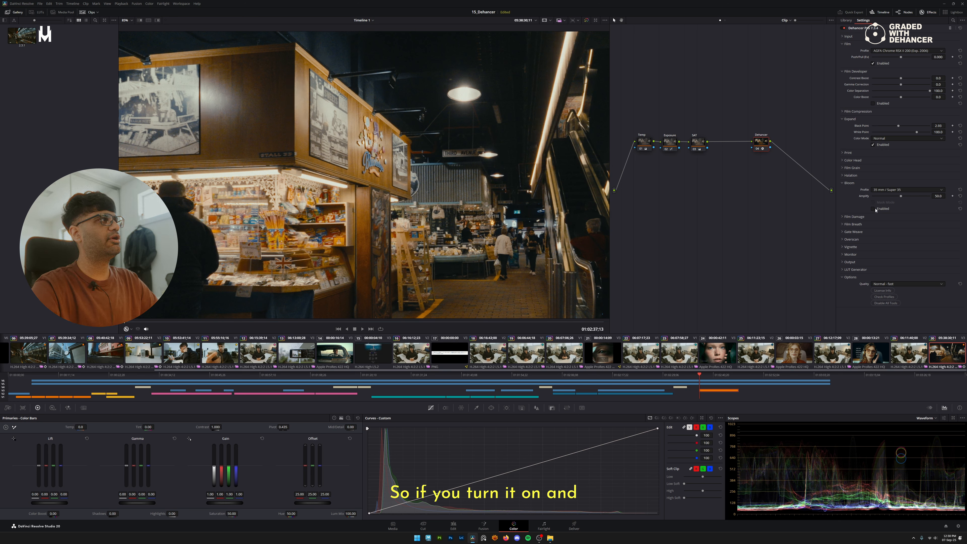
click(873, 209)
click(873, 209)
click(873, 209)
scroll(415, 205, up, 3)
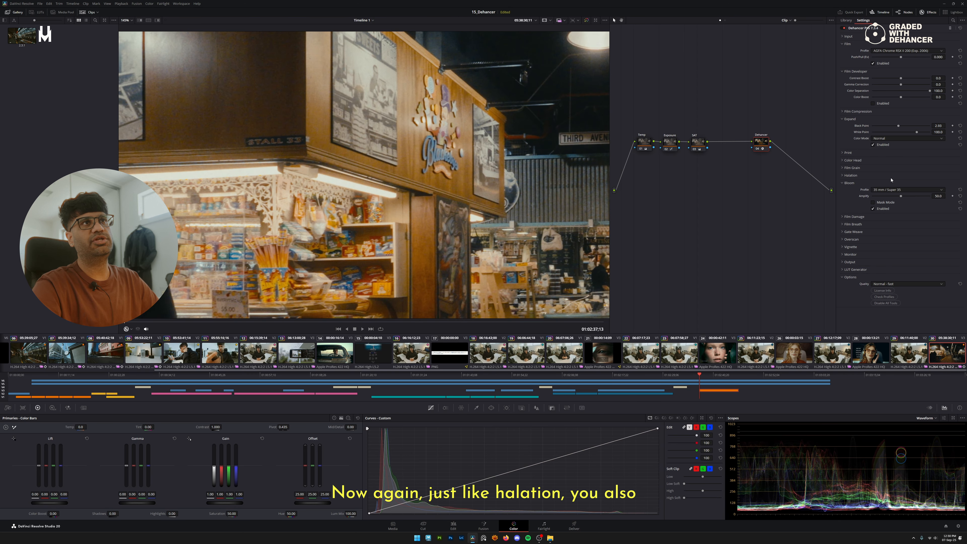
- Show the Bloom mask over the whole frame and try Amplify at 100 and about 75
click(873, 202)
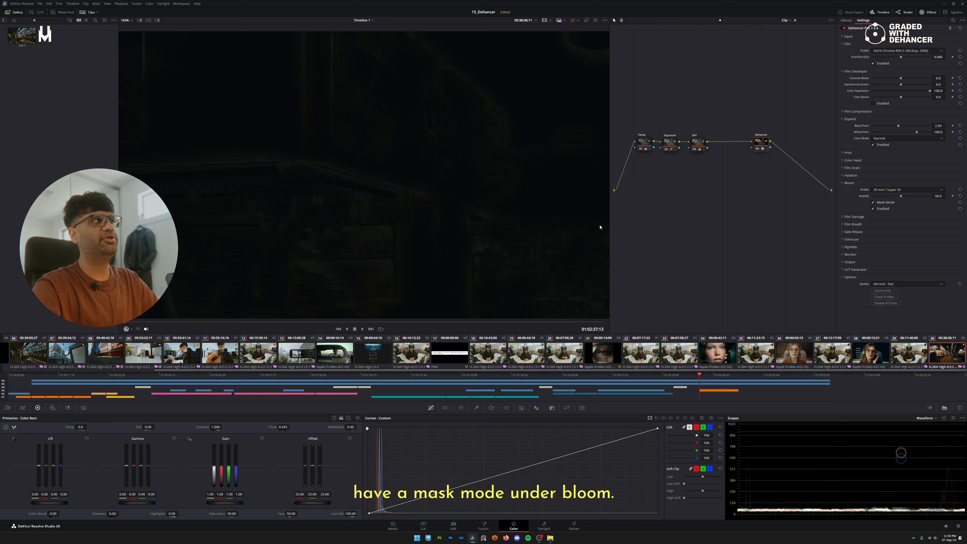
scroll(464, 192, down, 4)
drag(901, 196, 888, 196)
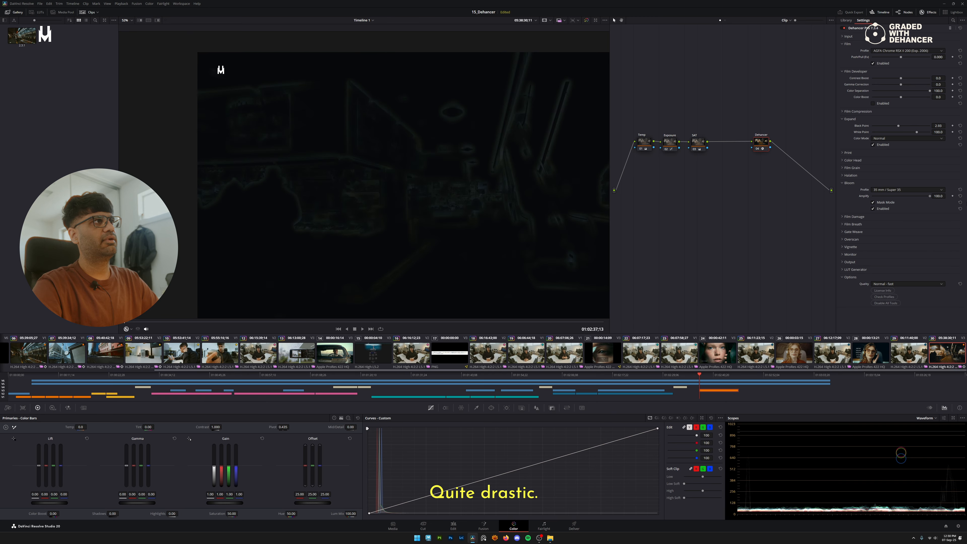
drag(888, 196, 915, 195)
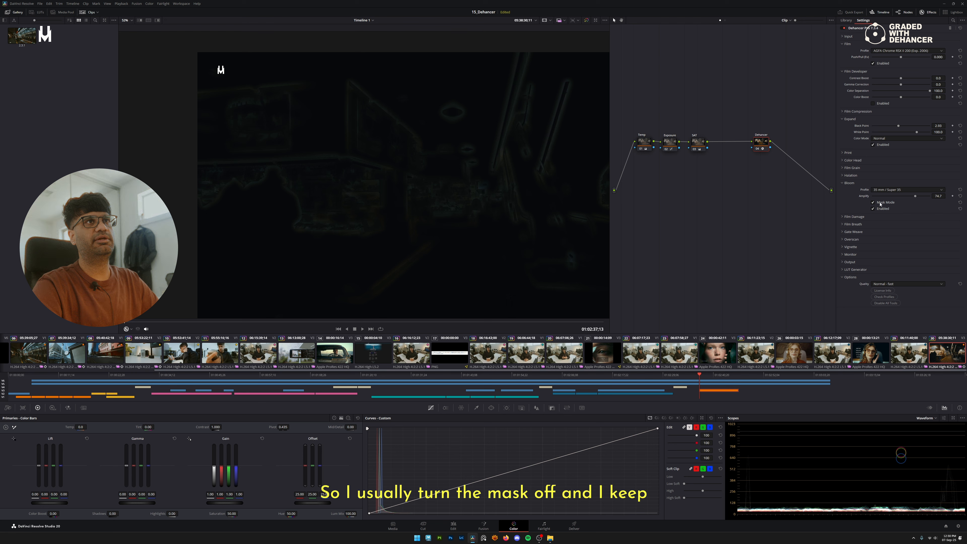
- Turn off Bloom's Mask Mode and set its Amplify to 50
click(877, 203)
click(940, 196)
text(50)
key(Return)
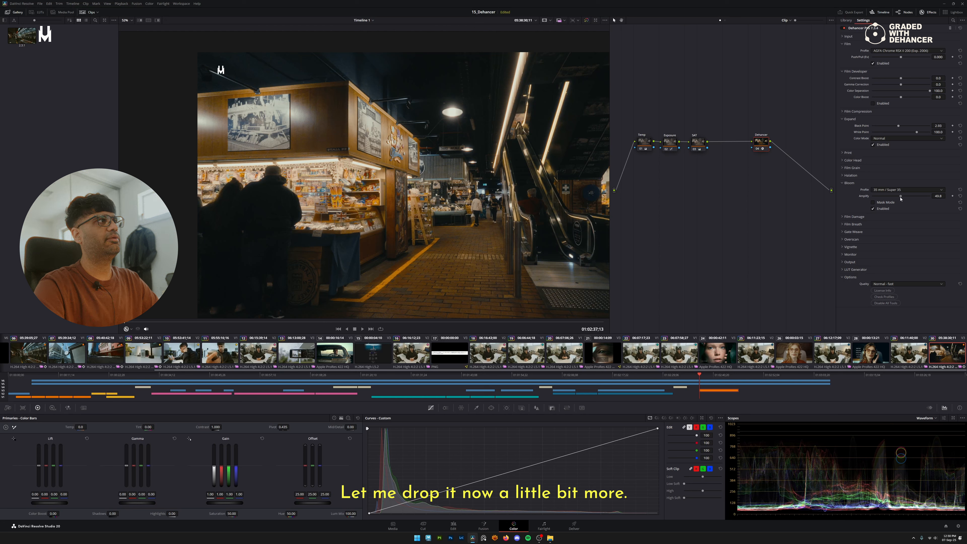
- Lower Bloom's Amplify to about 19 and inspect the glow around the stall up close
mouse_move(901, 196)
mouse_down()
mouse_move(864, 203)
mouse_move(884, 202)
mouse_up()
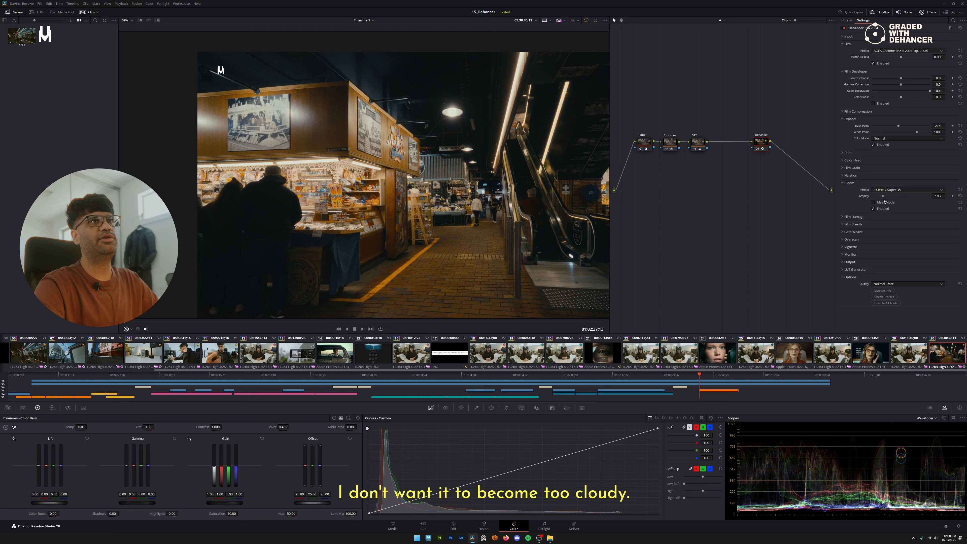
scroll(436, 180, up, 6)
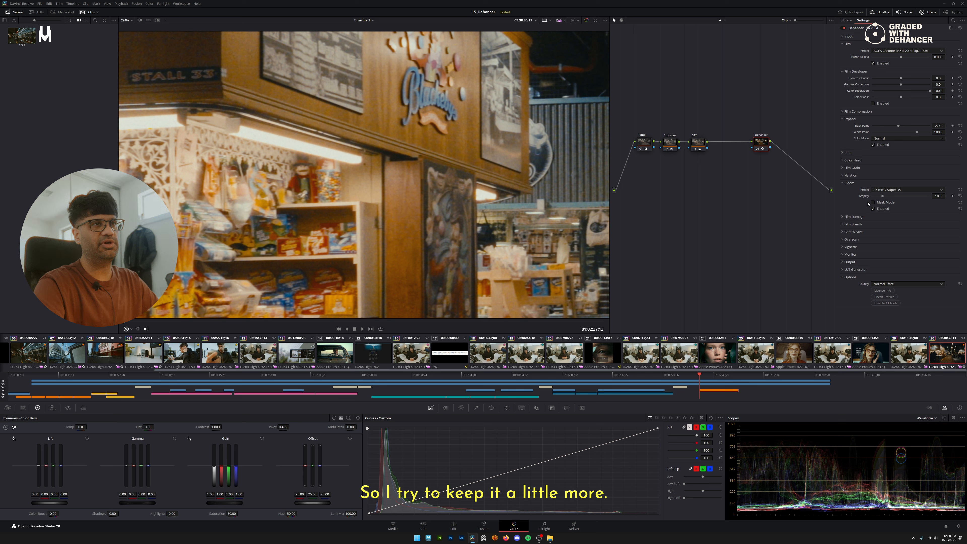
click(848, 184)
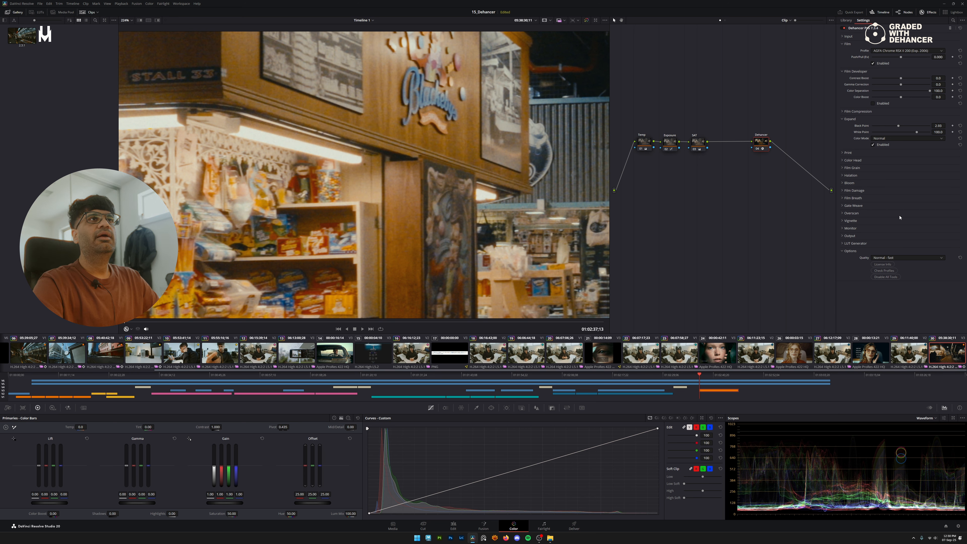
- Enable Dehancer's Film Damage, play the market clip at full-frame view to check the effect, and return to the clip's start
click(853, 191)
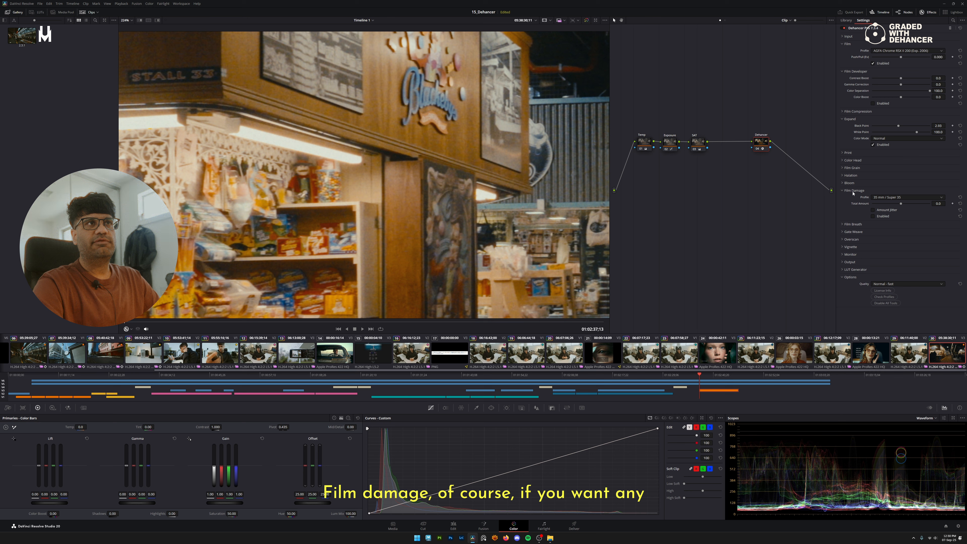
click(876, 216)
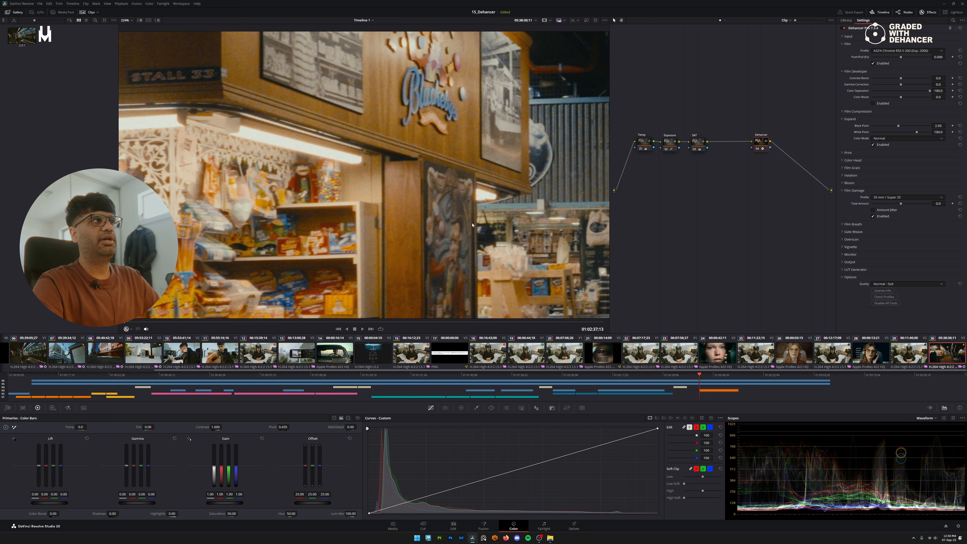
scroll(484, 221, down, 5)
scroll(484, 221, down, 3)
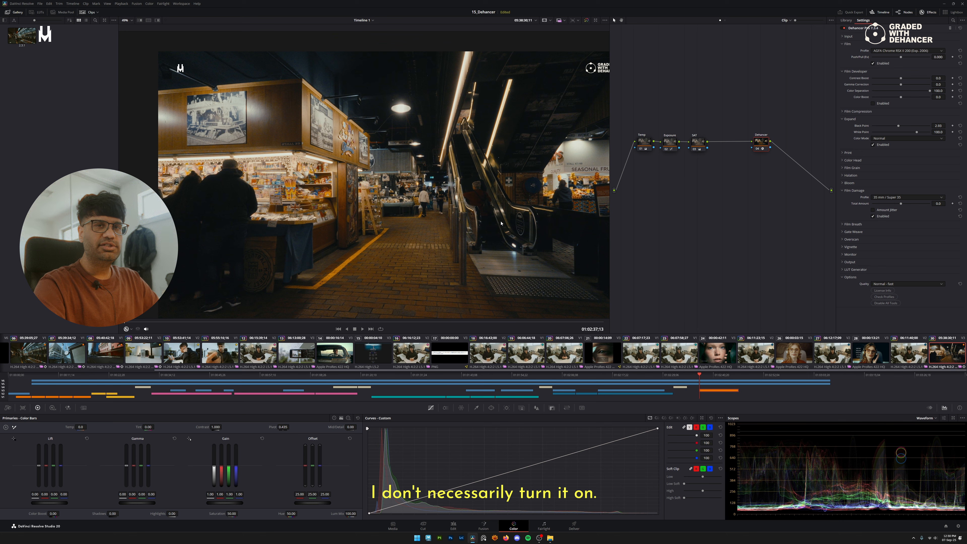
key(space)
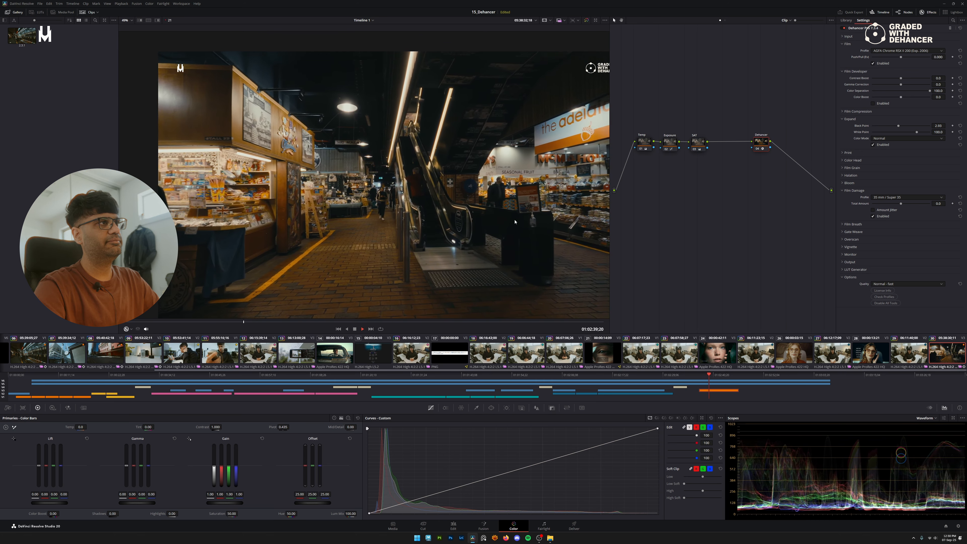
key(space)
drag(307, 322, 122, 328)
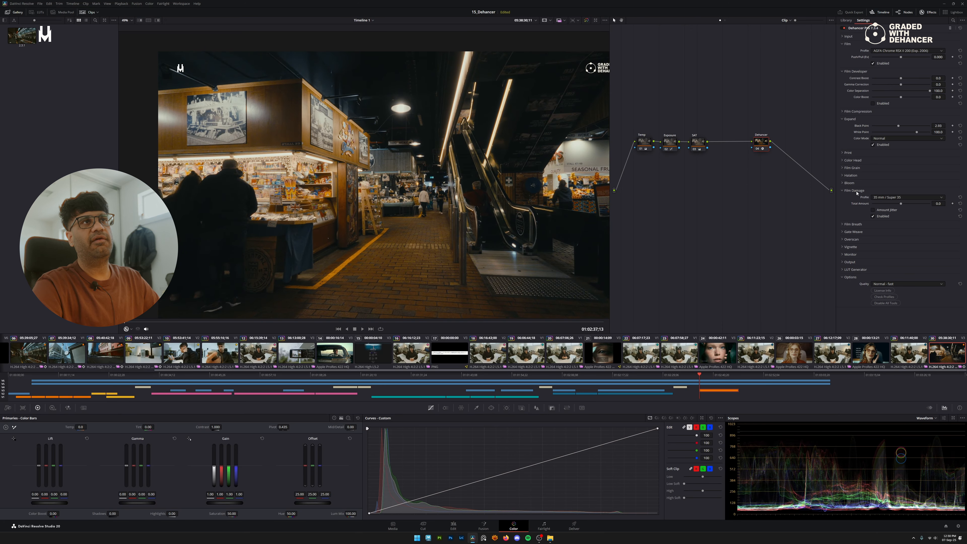
click(856, 191)
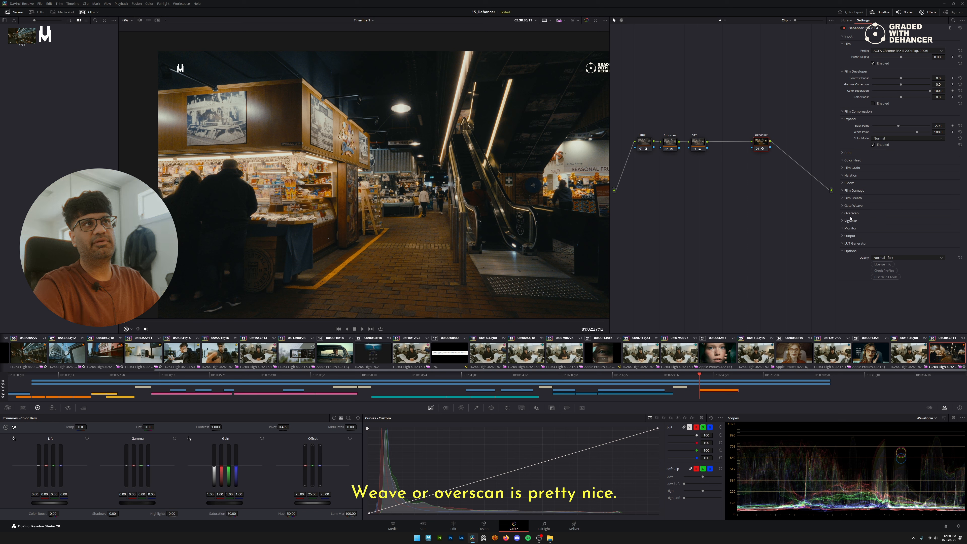
- Enable Dehancer's Overscan to frame the clip with a film gate and perforations, and open the Perforation Mode choices
click(851, 214)
scroll(879, 267, down, 1)
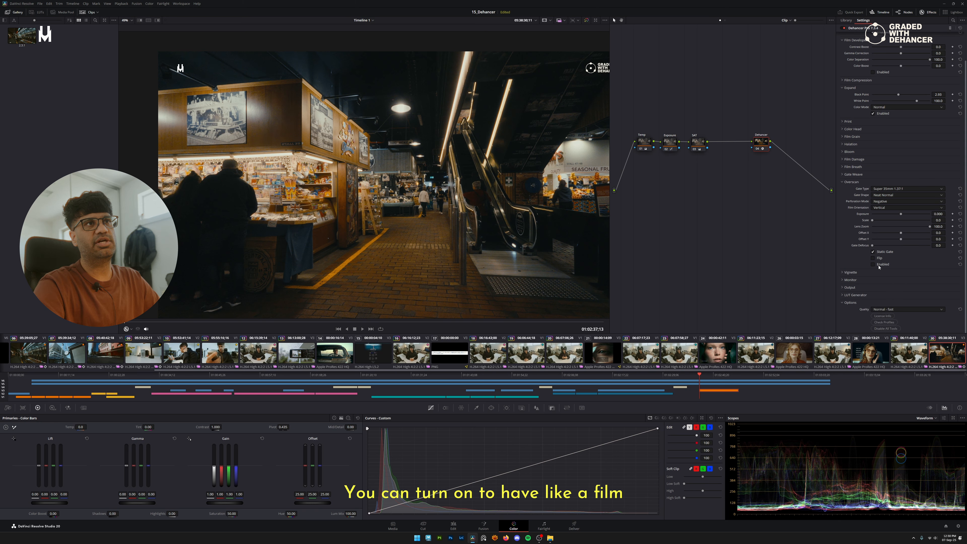
click(875, 263)
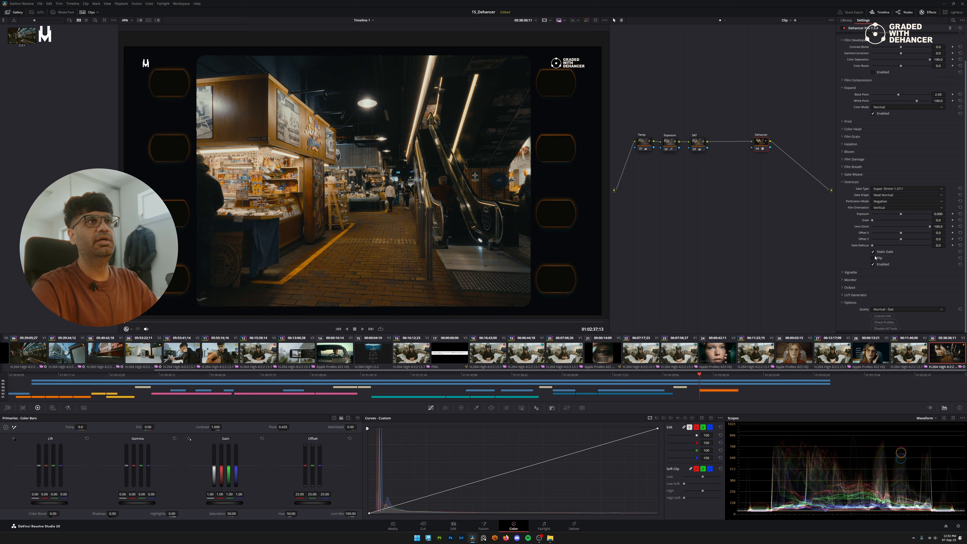
click(886, 202)
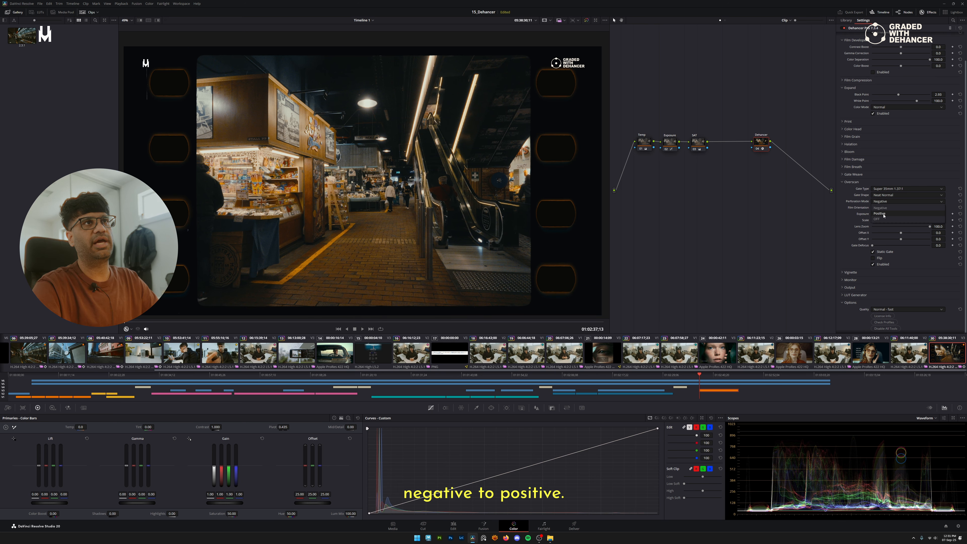